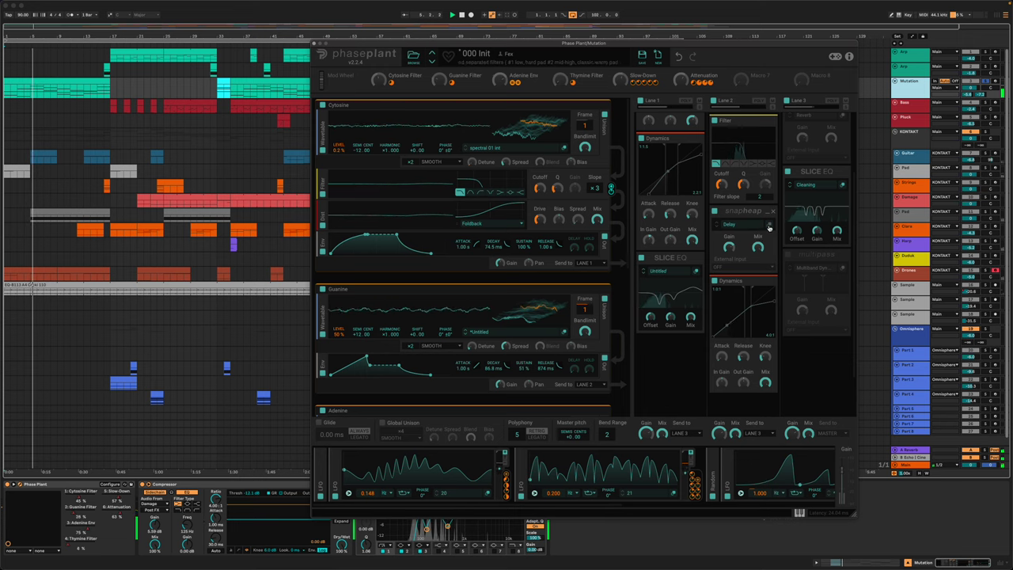
- Inspect the Mutation patch's Lane 2 Delay Snap Heap and its generators from Cytosine through Thymine
click(768, 226)
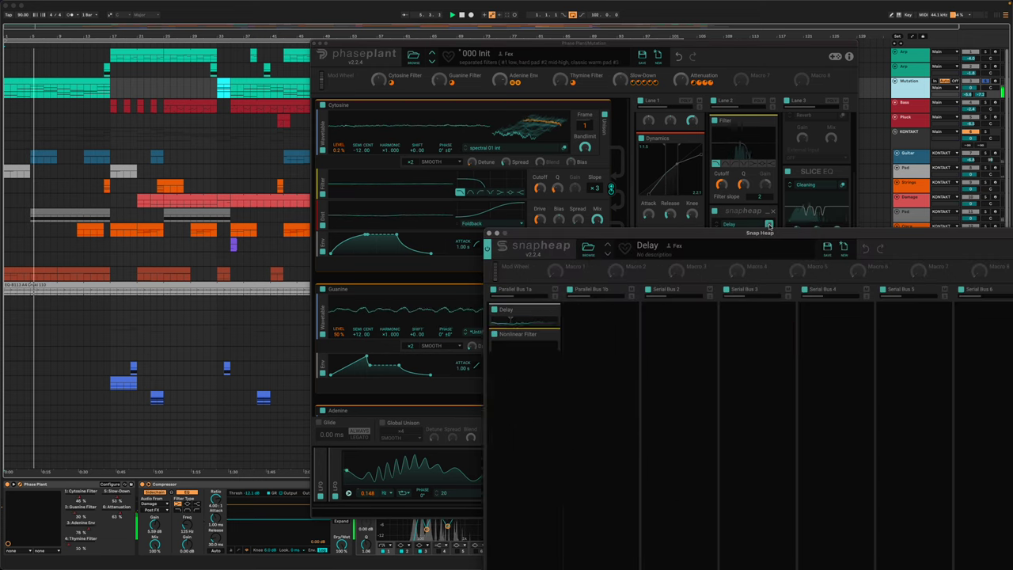
click(489, 233)
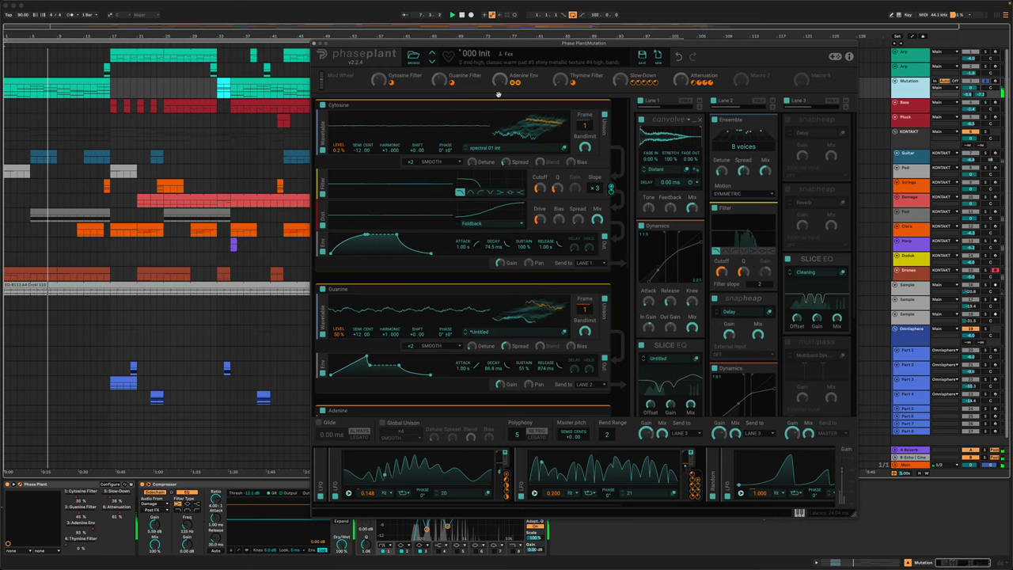
drag(402, 40, 363, 52)
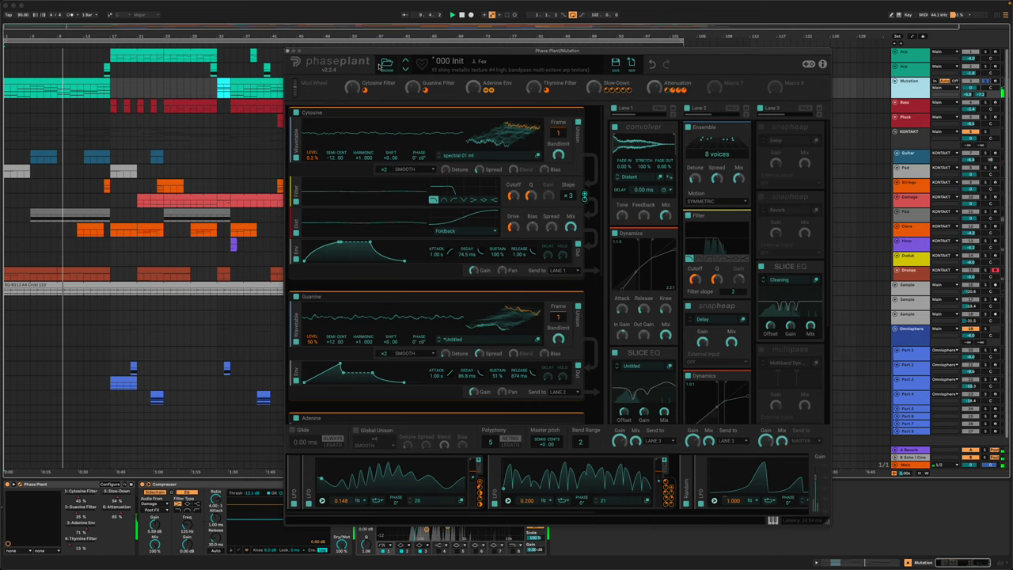
scroll(443, 237, down, 4)
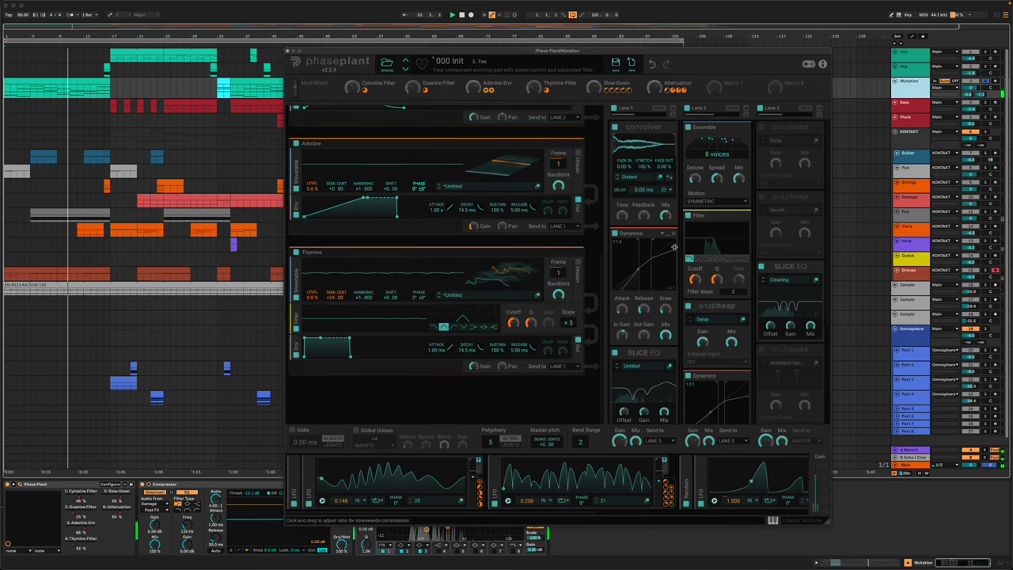
scroll(673, 247, down, 2)
scroll(536, 262, up, 3)
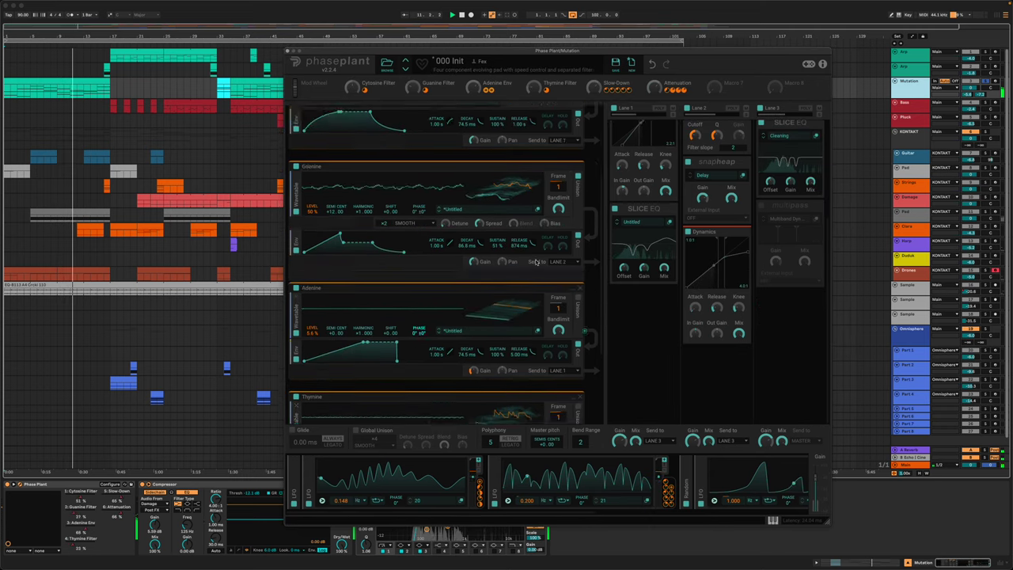
scroll(536, 262, up, 3)
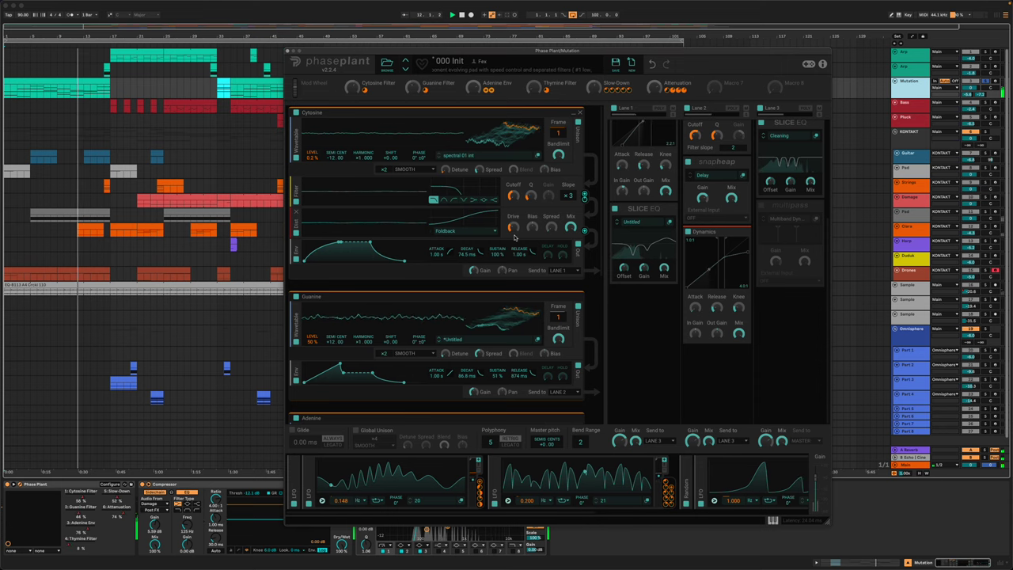
- Review the MIDI notes of the first Mutation clip with the synth window moved aside, and return to the track's devices
double_click(87, 81)
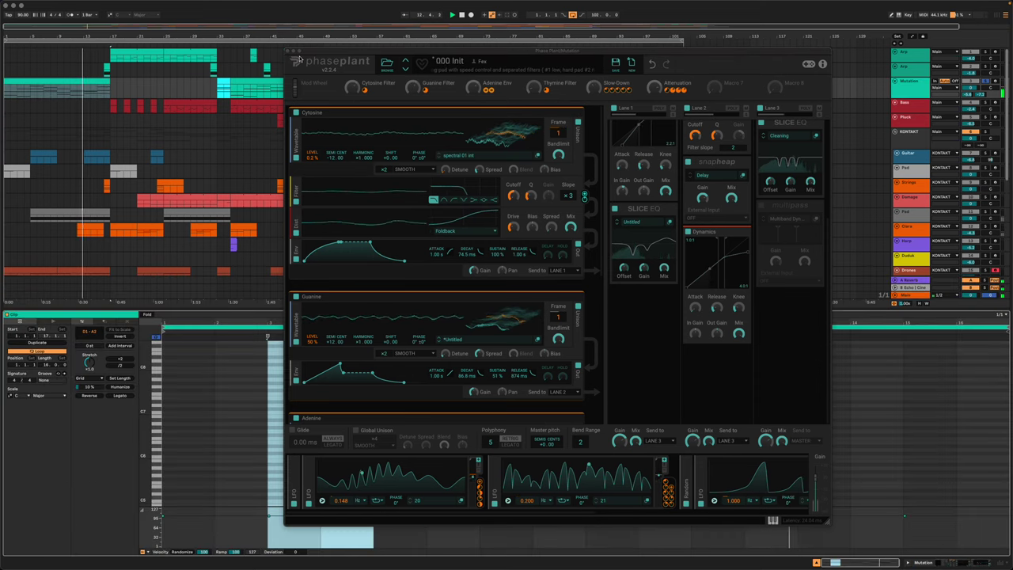
drag(295, 52, 568, 59)
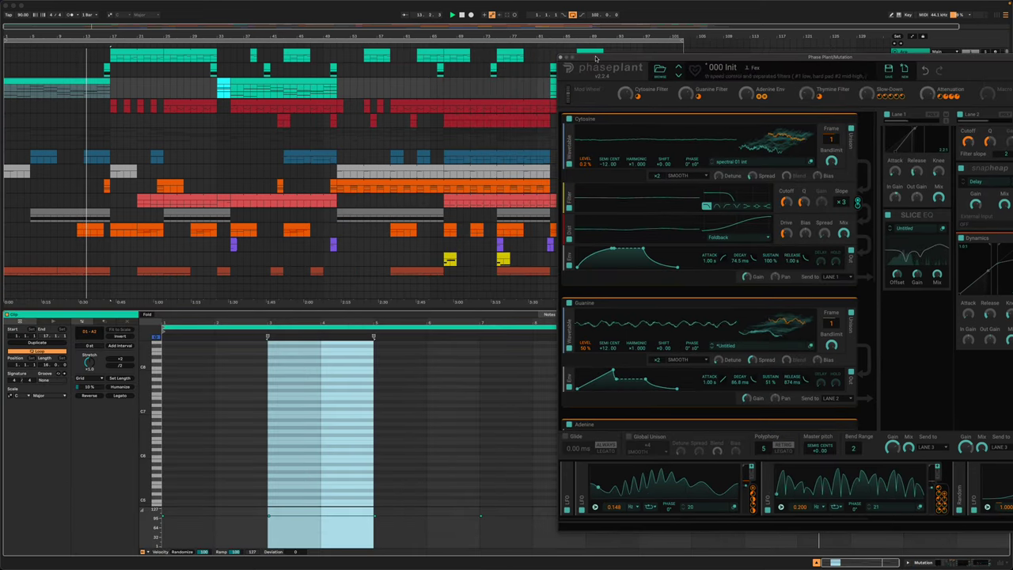
click(415, 436)
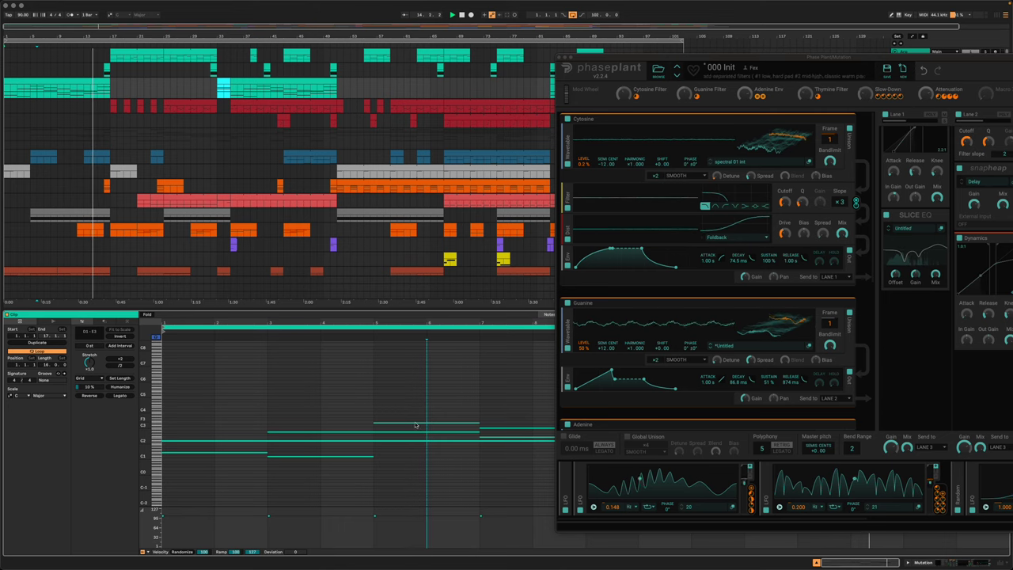
key(d)
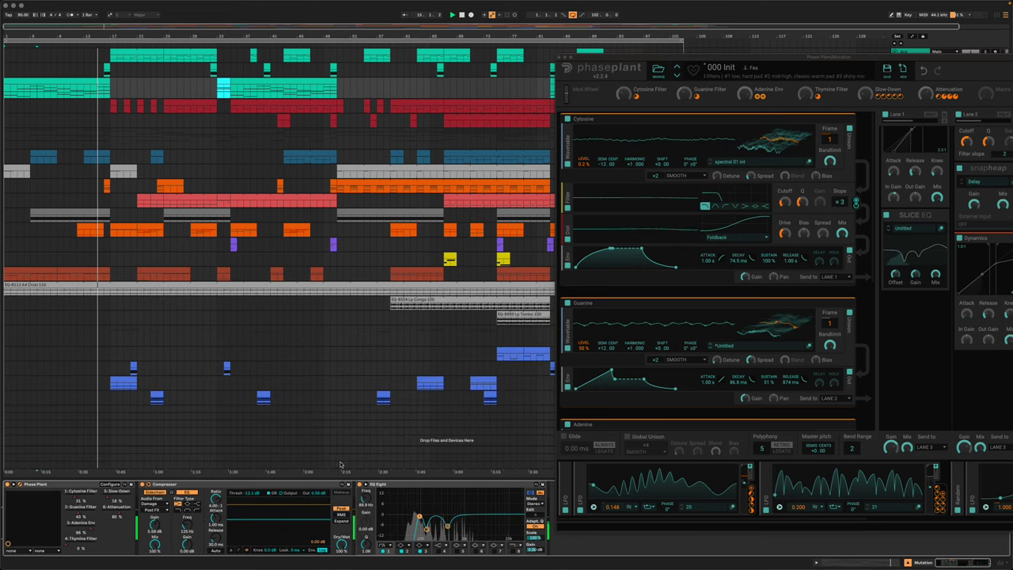
drag(657, 59, 407, 44)
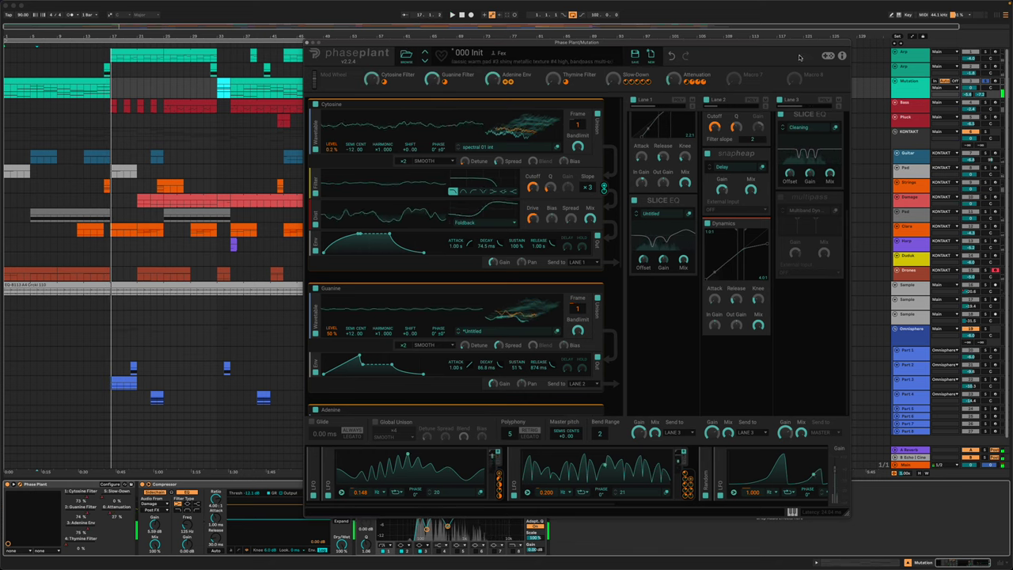
- Arm the Mutation track, and solo and play the first Arp track's clip from bar 17 with the synth window closed
drag(825, 44, 781, 65)
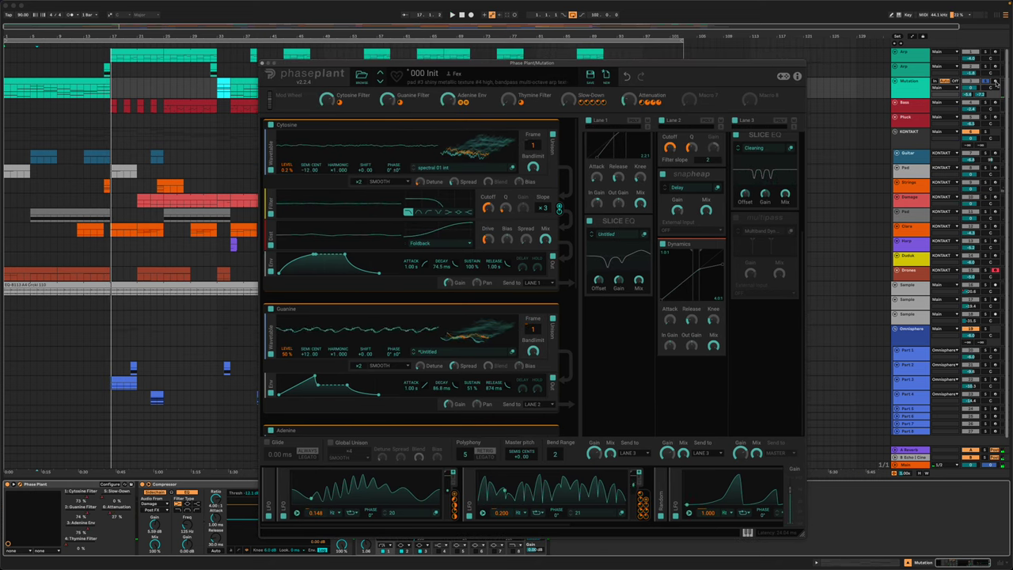
click(997, 81)
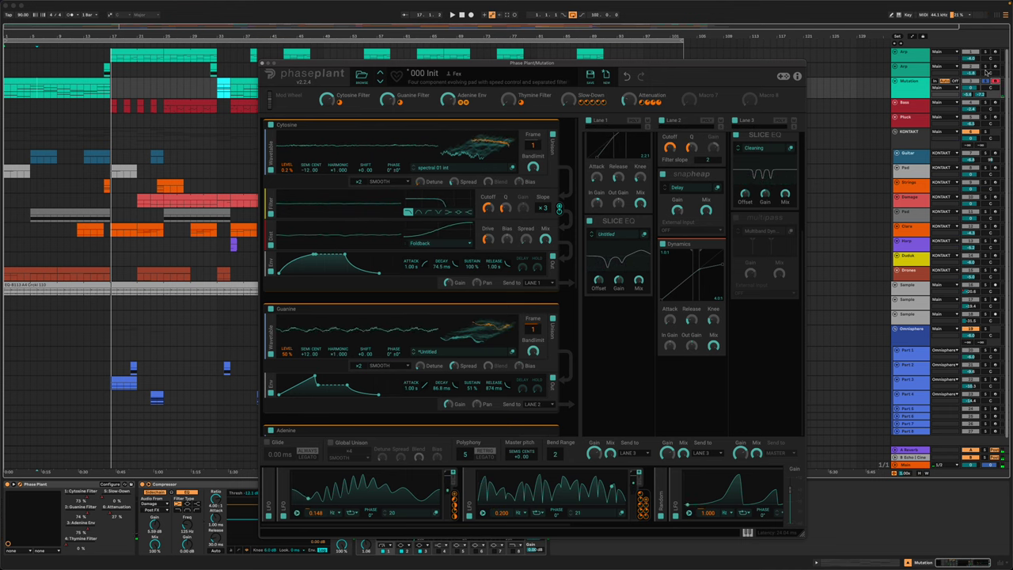
click(988, 71)
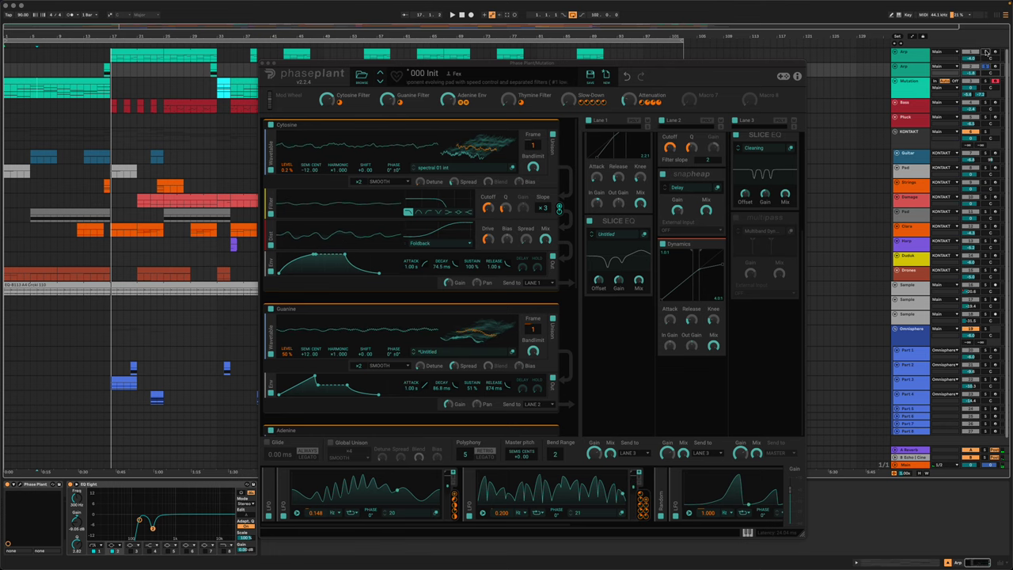
click(26, 73)
click(125, 55)
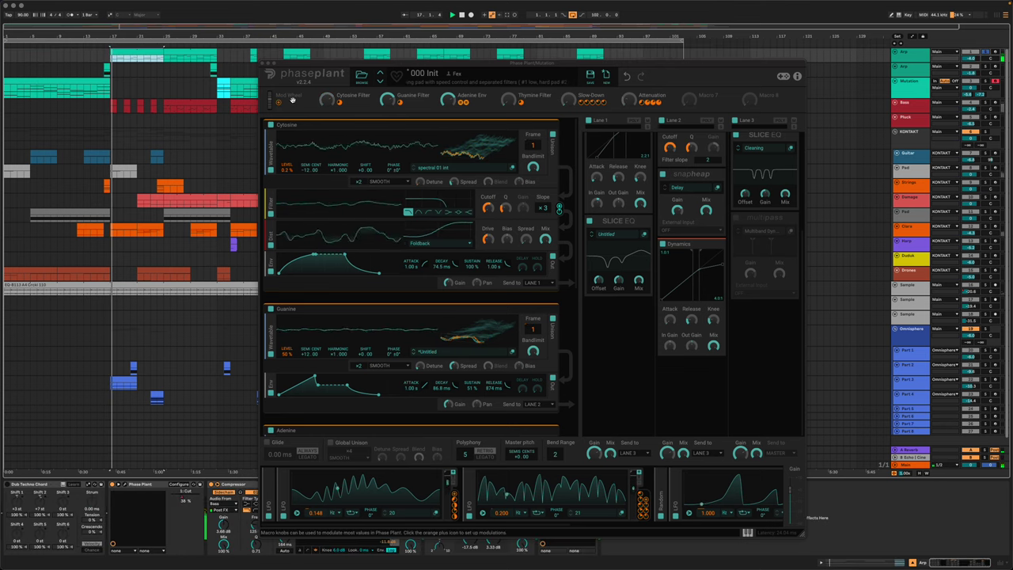
click(263, 62)
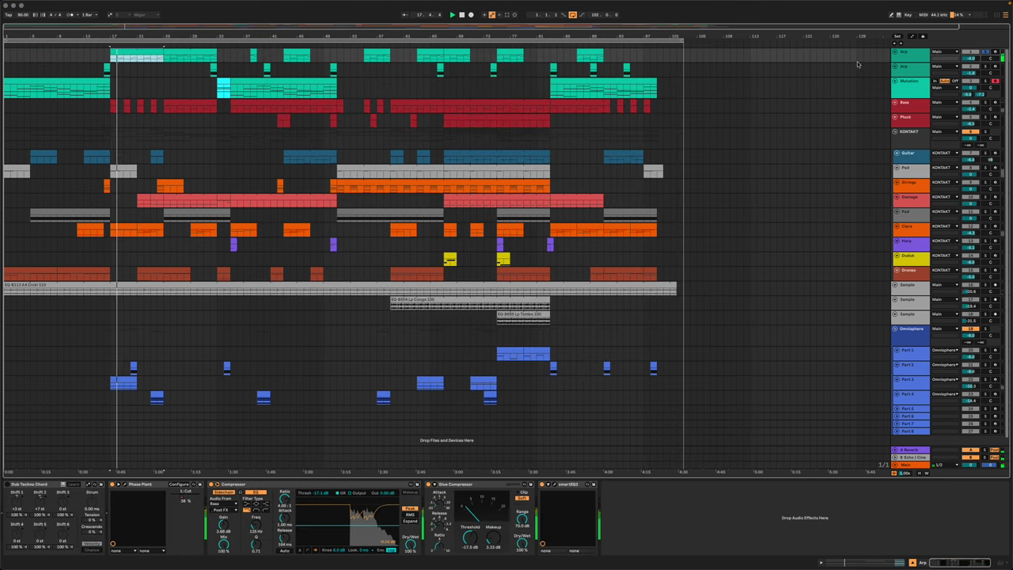
- Inspect the first Arp track's Phase Plant patch, including the Multipass and Snap Heap effects in Lane 1
click(150, 508)
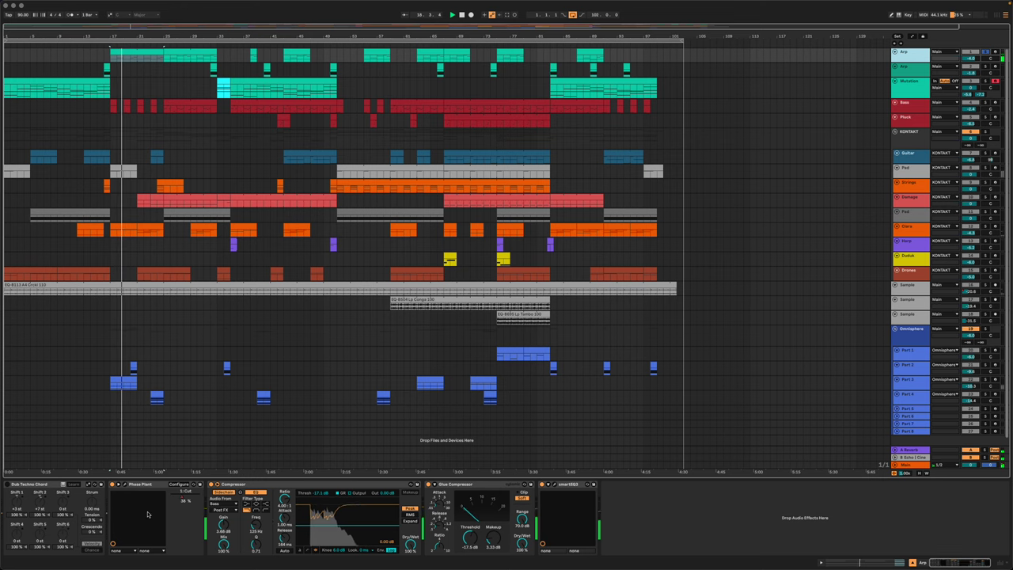
click(124, 484)
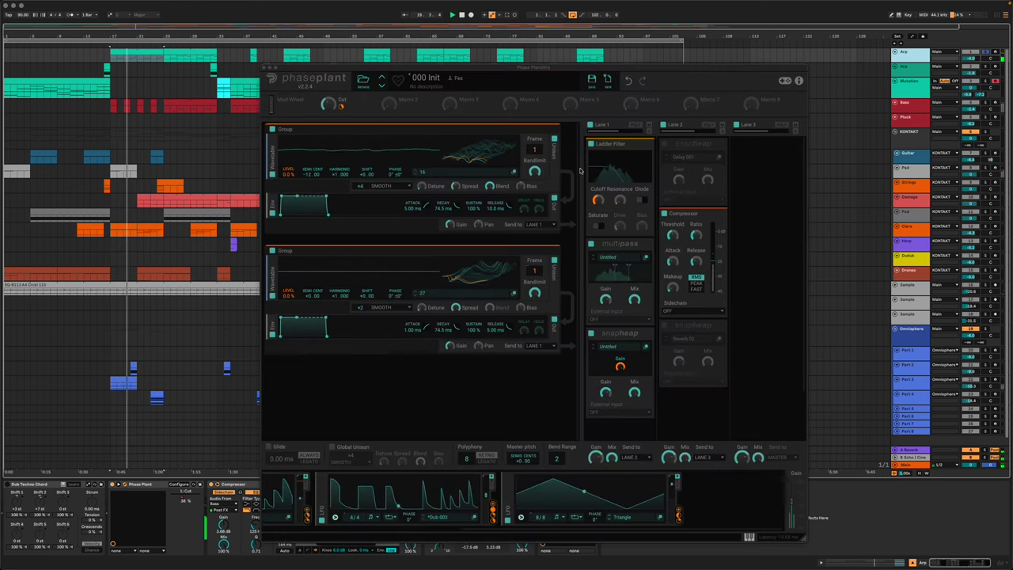
click(624, 270)
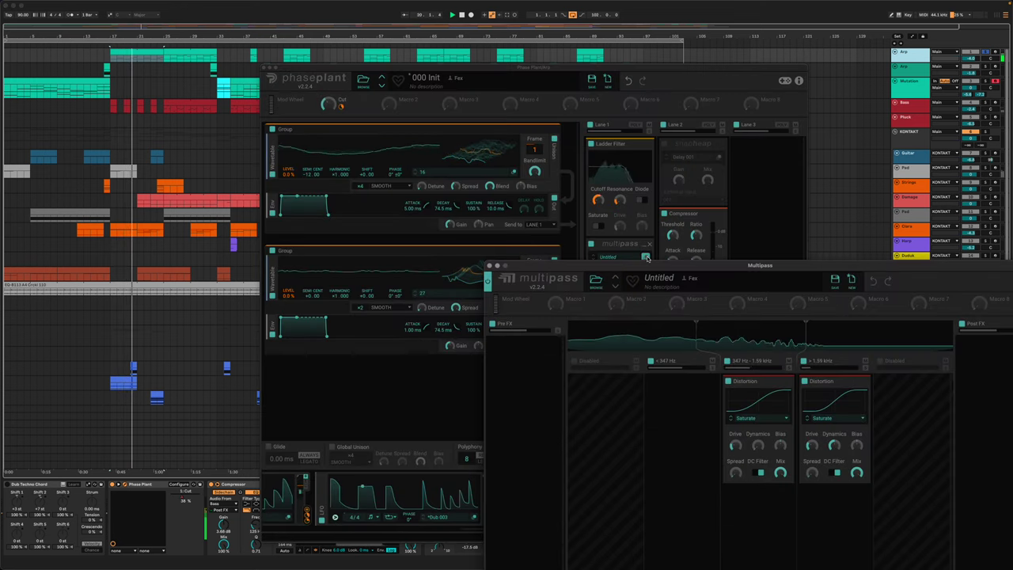
click(488, 267)
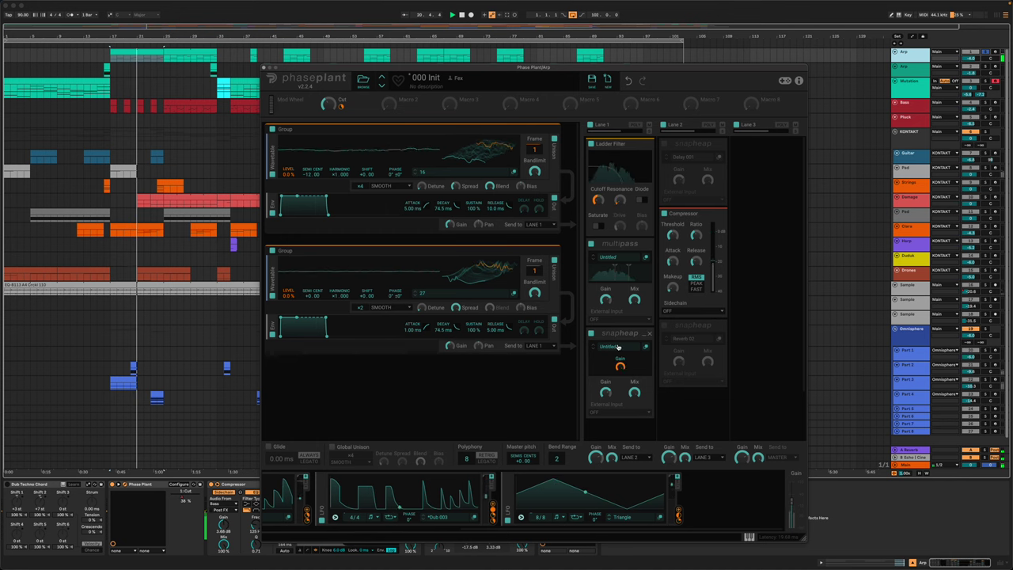
click(645, 347)
drag(646, 356, 666, 89)
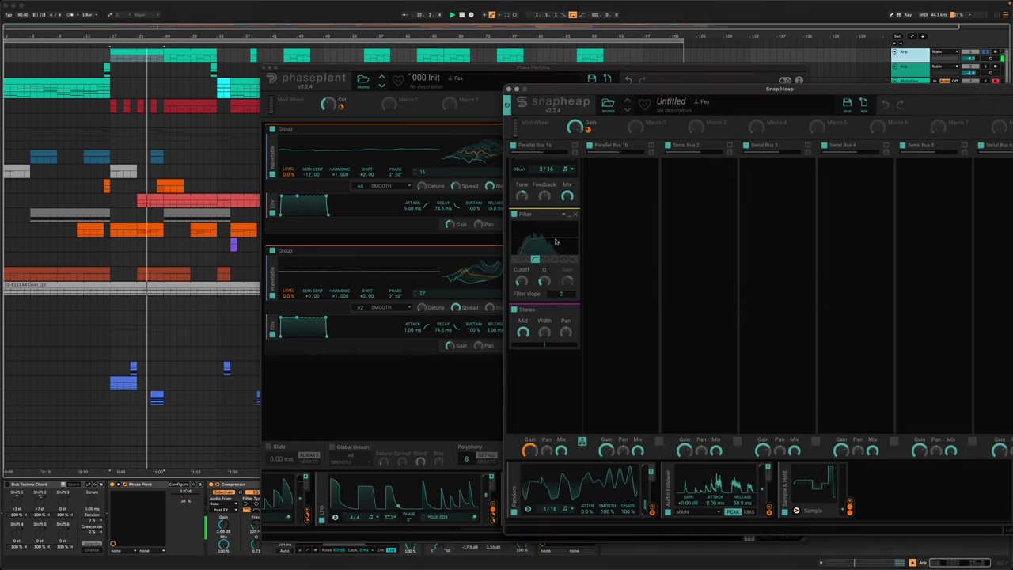
click(509, 89)
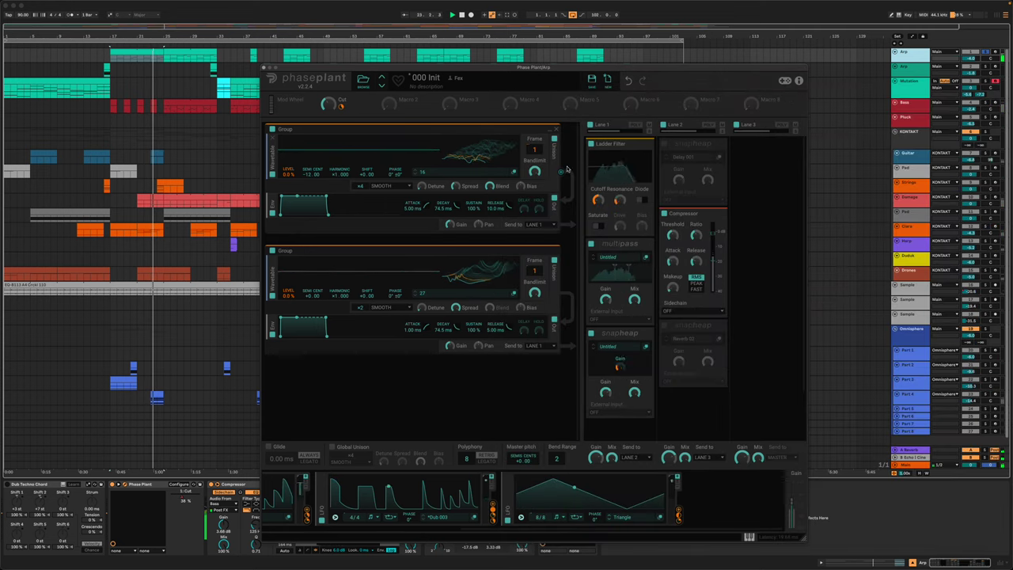
click(267, 69)
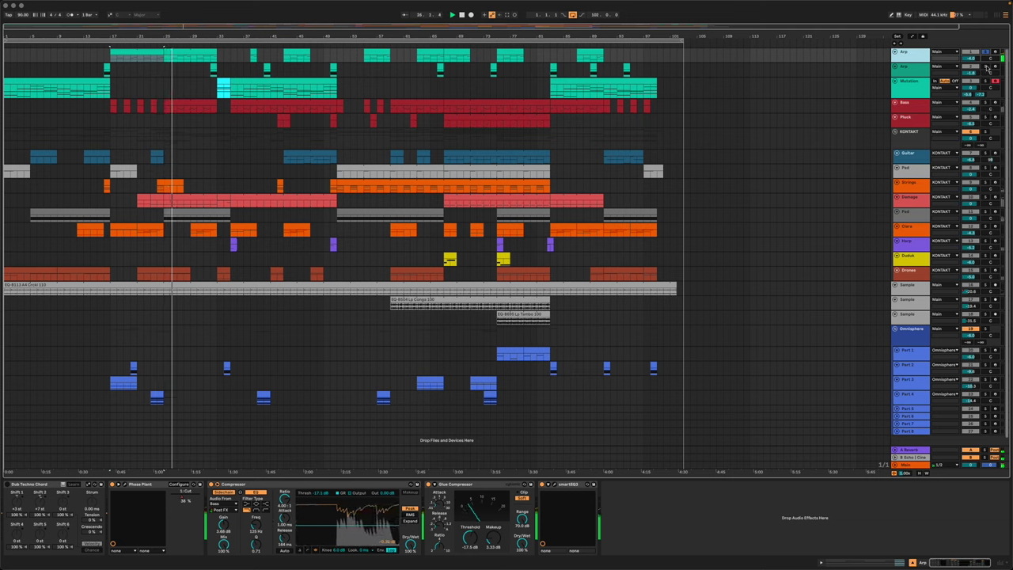
- Solo the second Arp track, audition its short clip just before bar 33, and view its Phase Plant patch
click(213, 67)
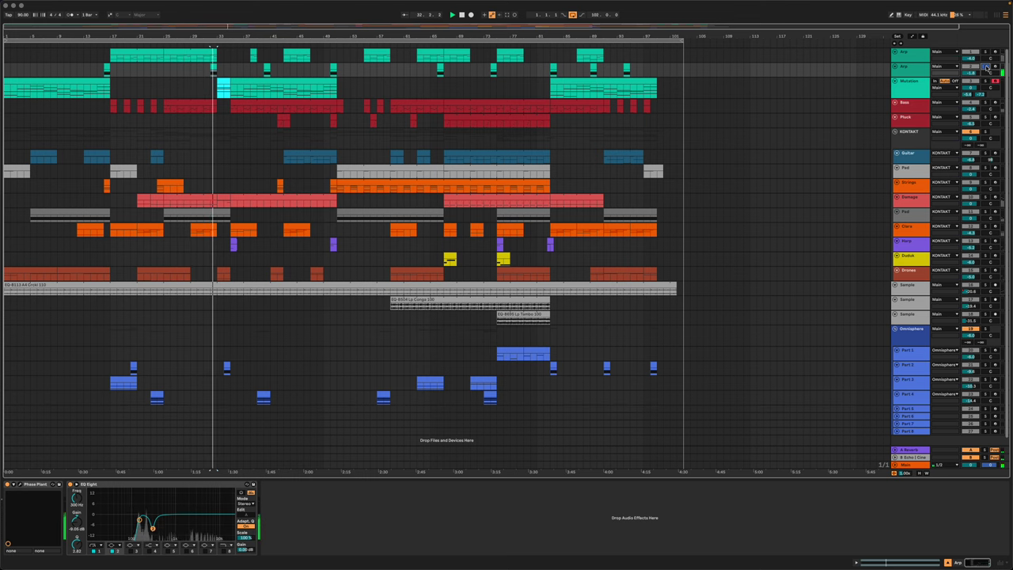
click(918, 72)
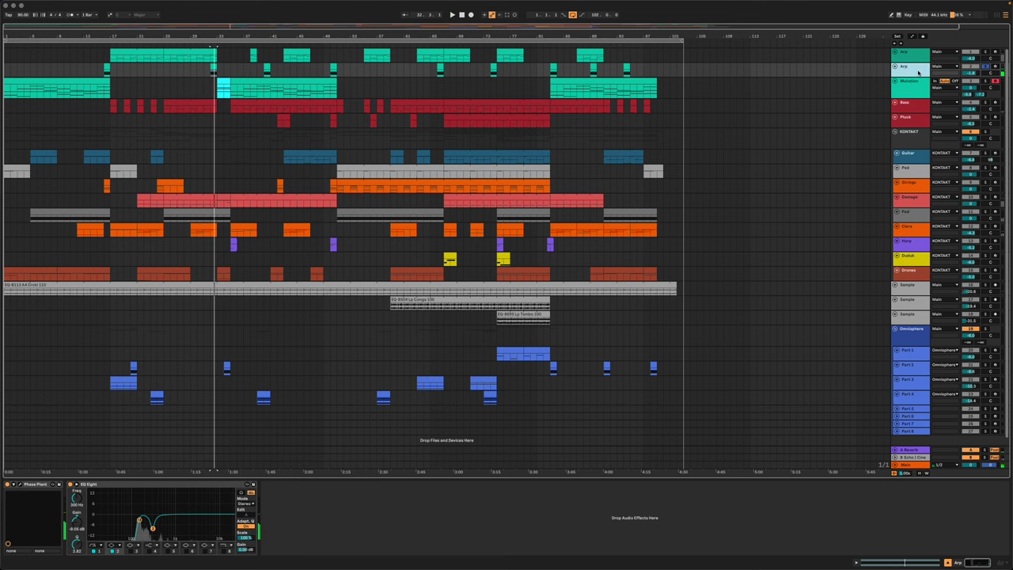
click(18, 487)
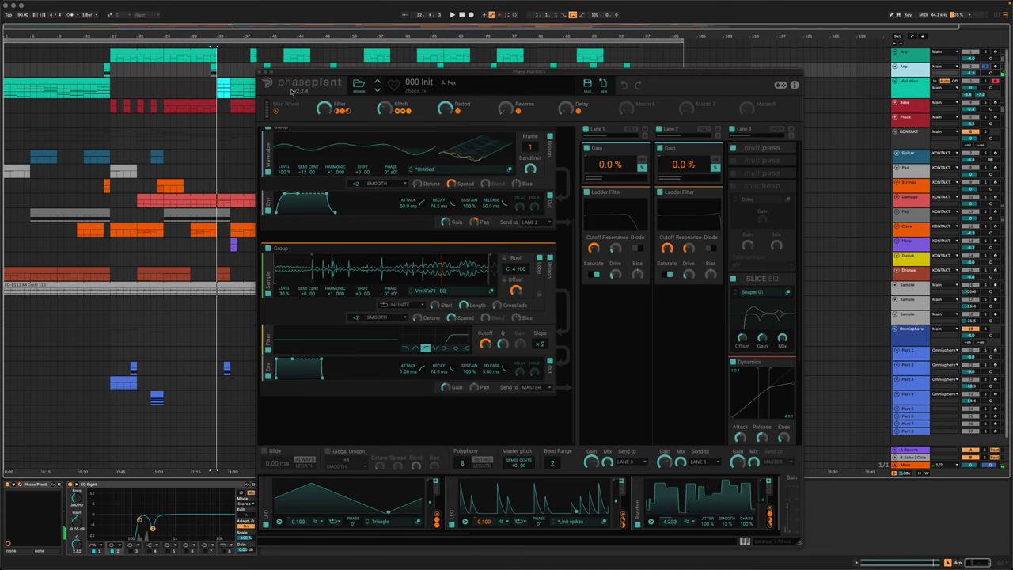
click(260, 73)
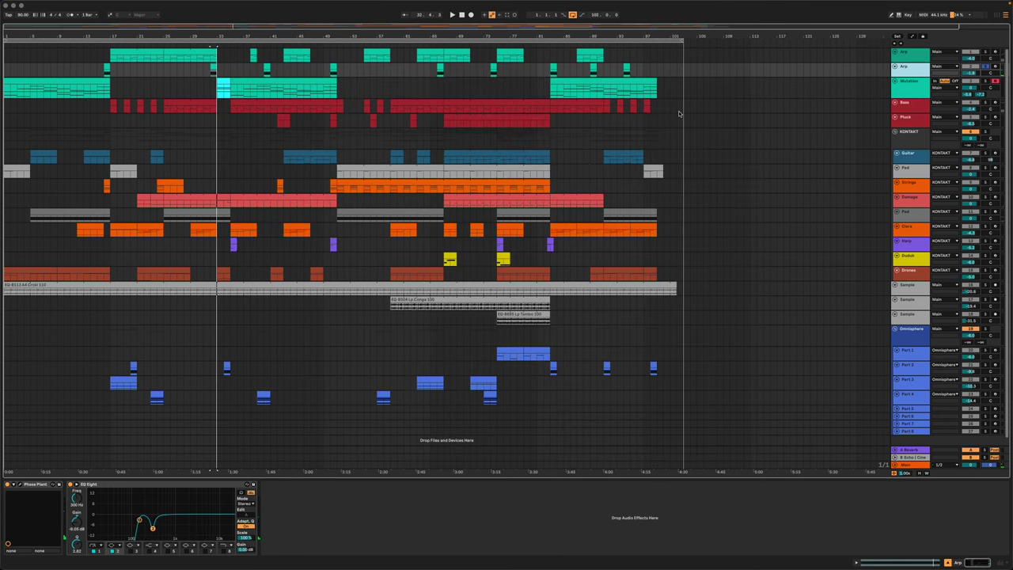
- Solo the Bass track, play its clip from bar 25, and open its Diva synth for viewing
click(986, 103)
click(175, 101)
key(space)
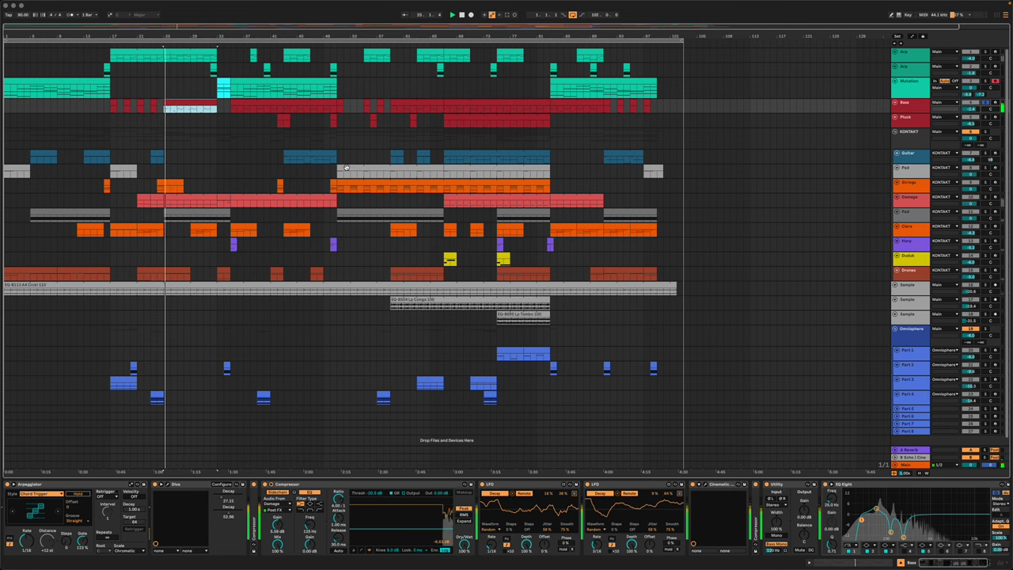
click(912, 104)
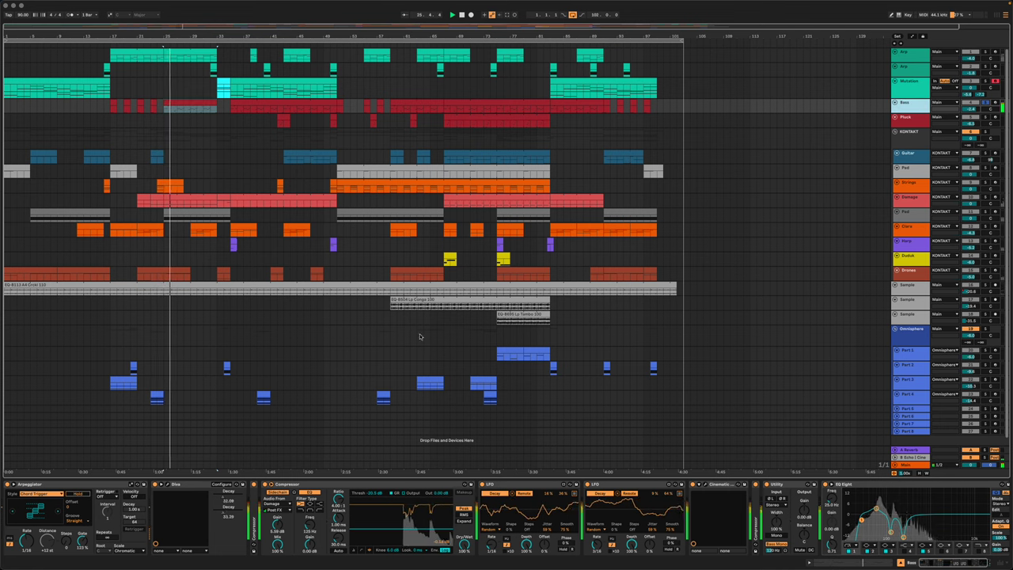
click(167, 485)
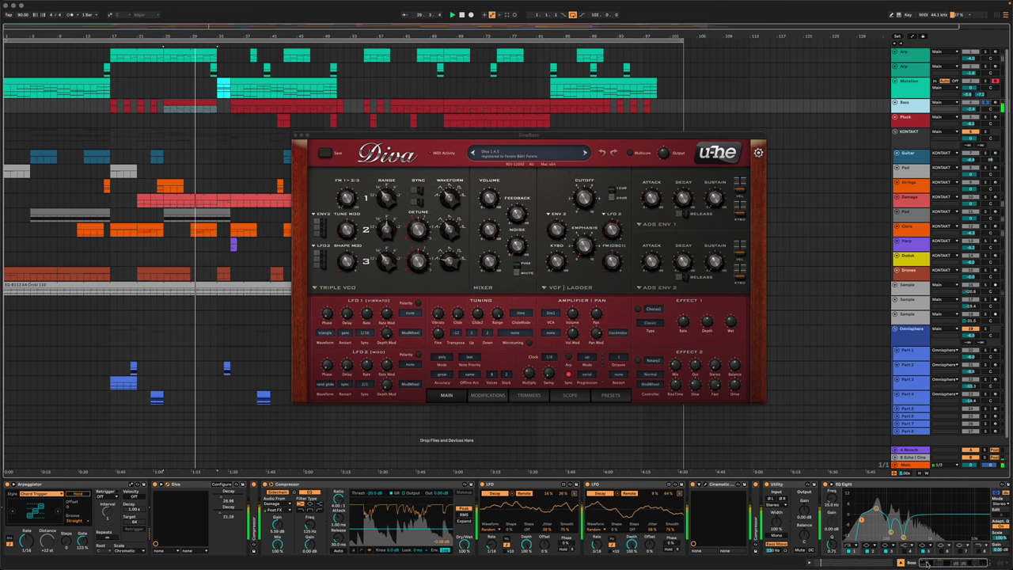
mouse_move(611, 263)
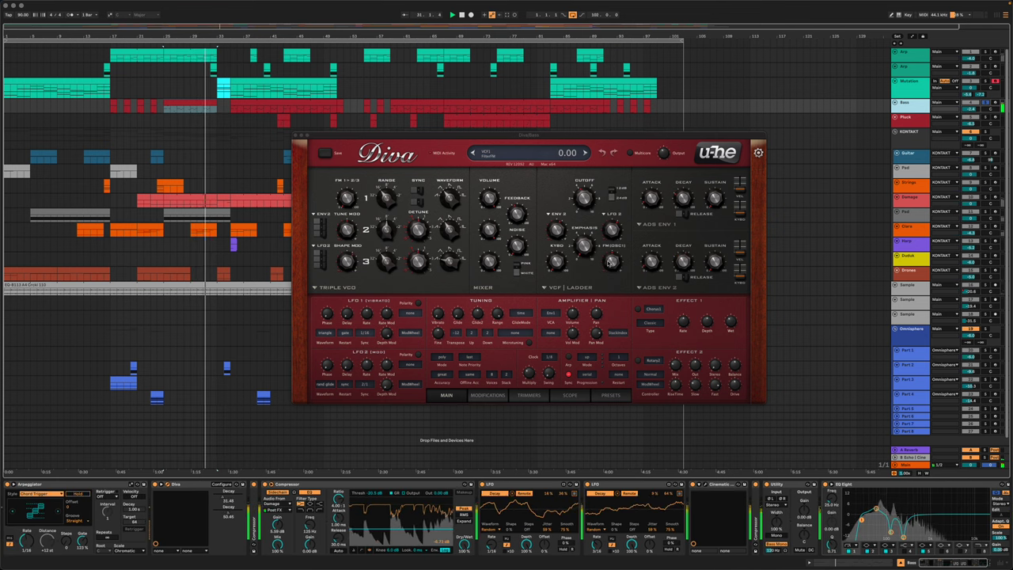
- Audition the Bass track's clip starting at bar 59
click(430, 102)
key(space)
key(space)
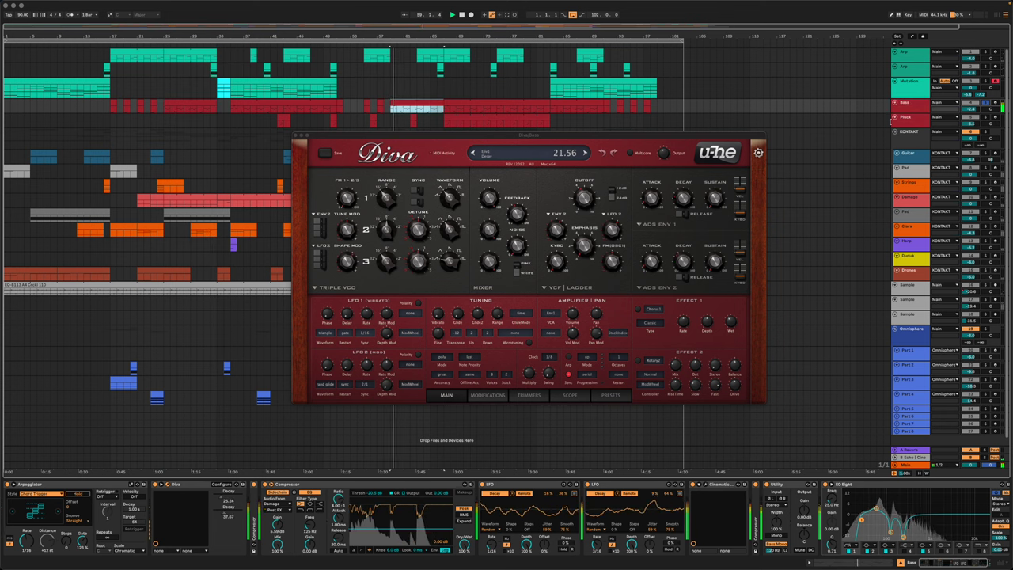
- Solo the Pluck track and play its first clip at bar 42
click(985, 119)
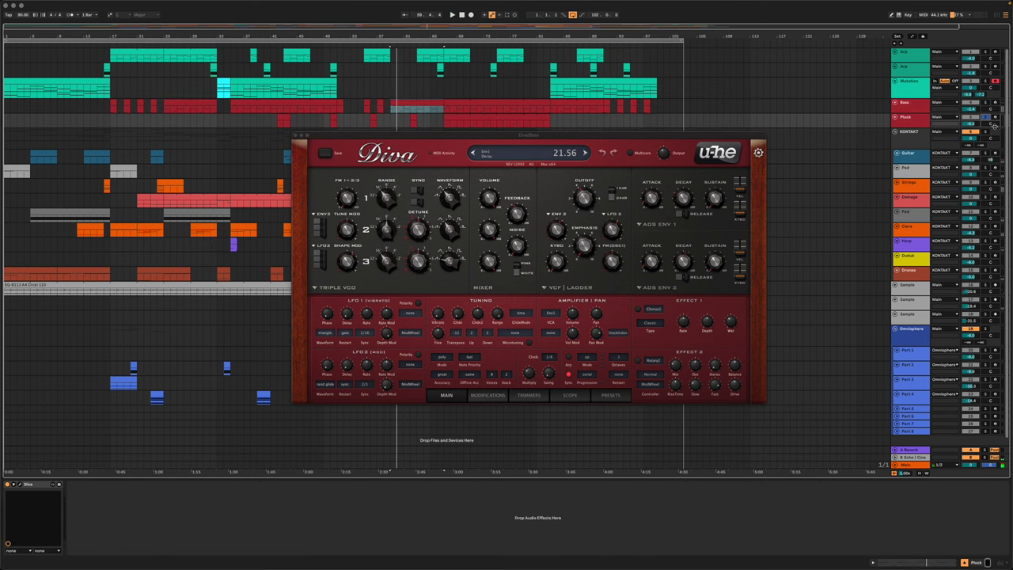
click(284, 119)
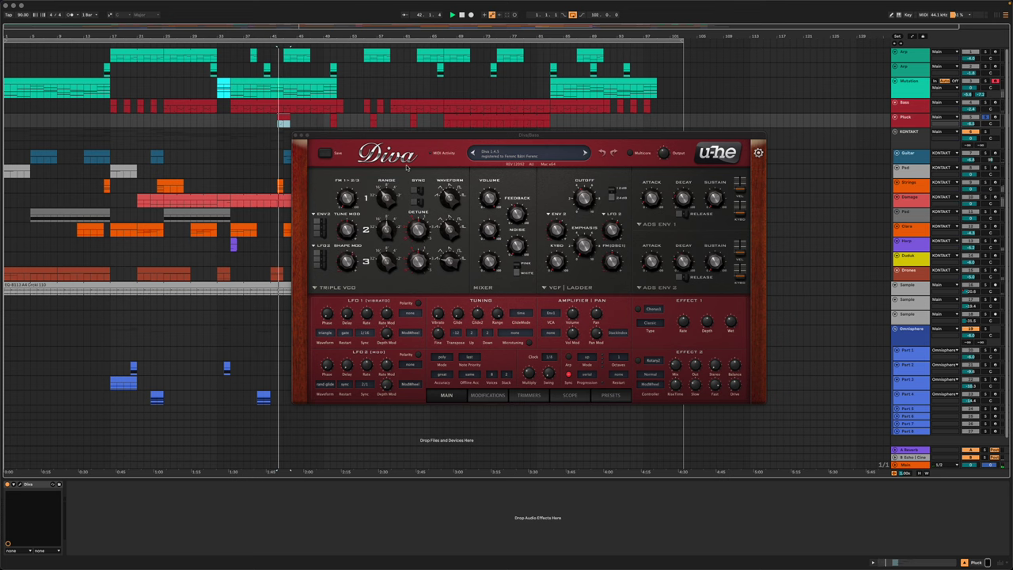
key(space)
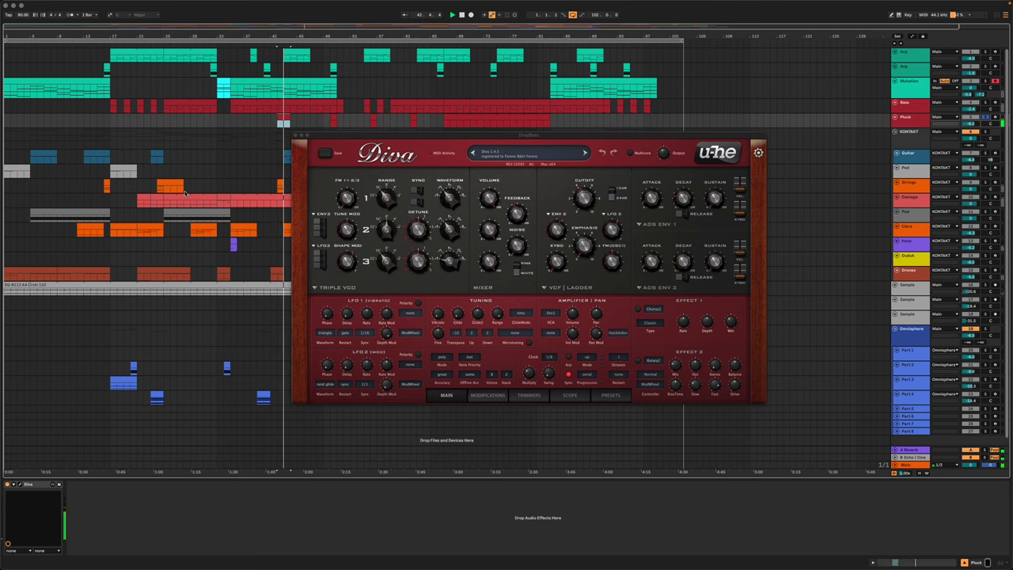
- Close the Bass track's Diva synth and open the Pluck track's Diva synth to view its TUC Pluckphazer patch
click(295, 135)
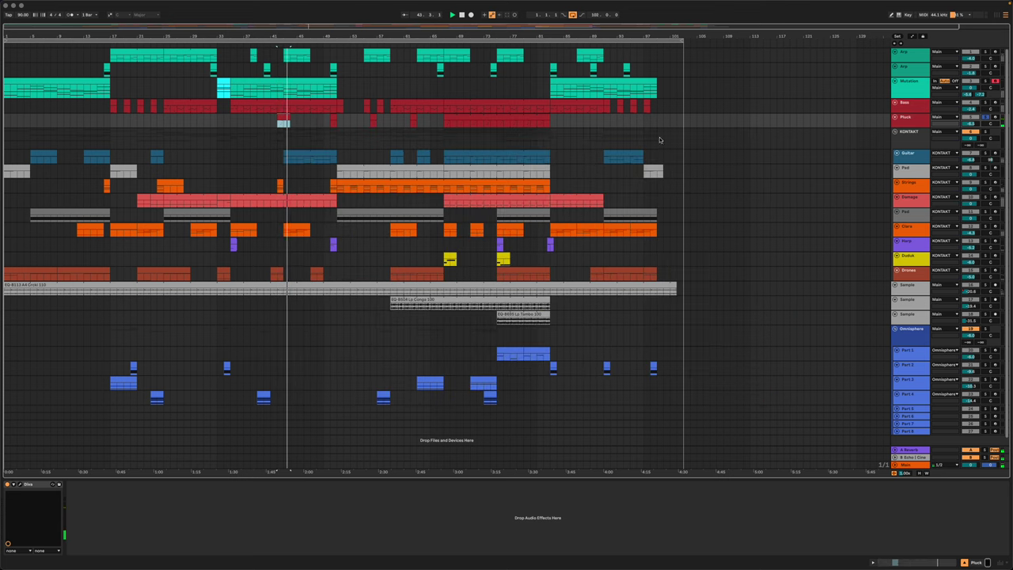
click(903, 118)
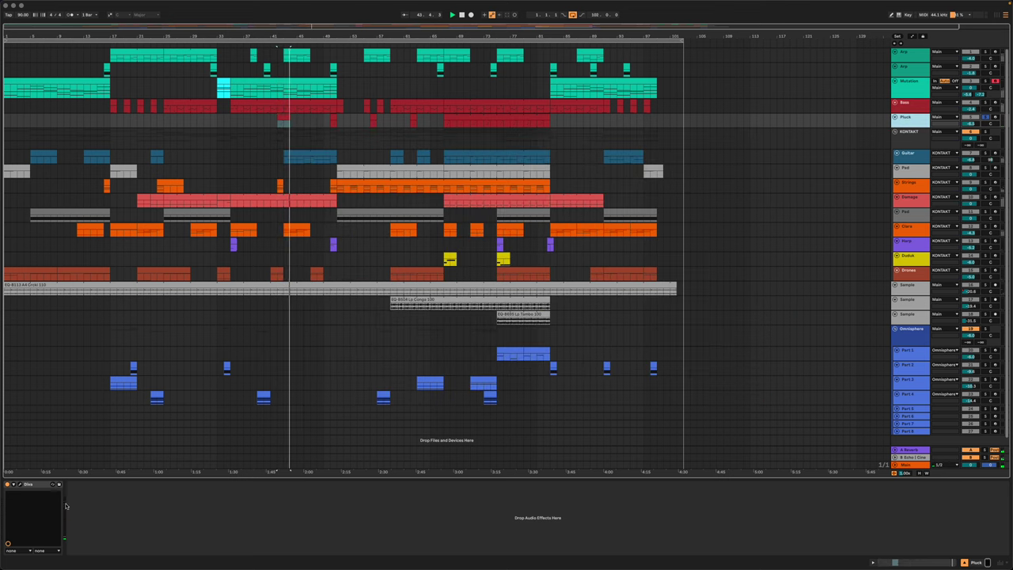
click(19, 484)
drag(532, 148, 539, 194)
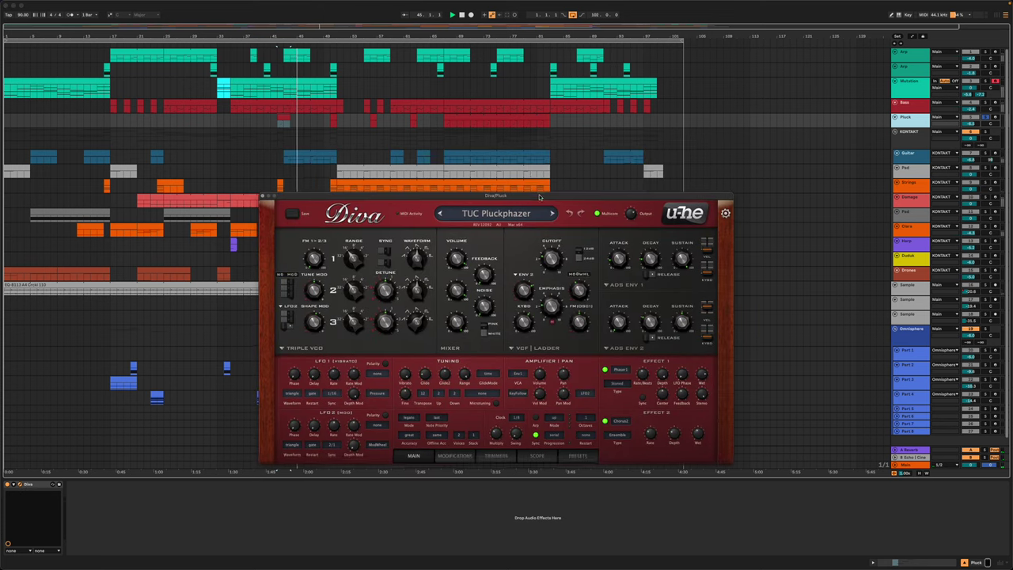
- Audition the Pluck track's long clip from bar 67 and close its Diva synth
click(417, 109)
click(471, 116)
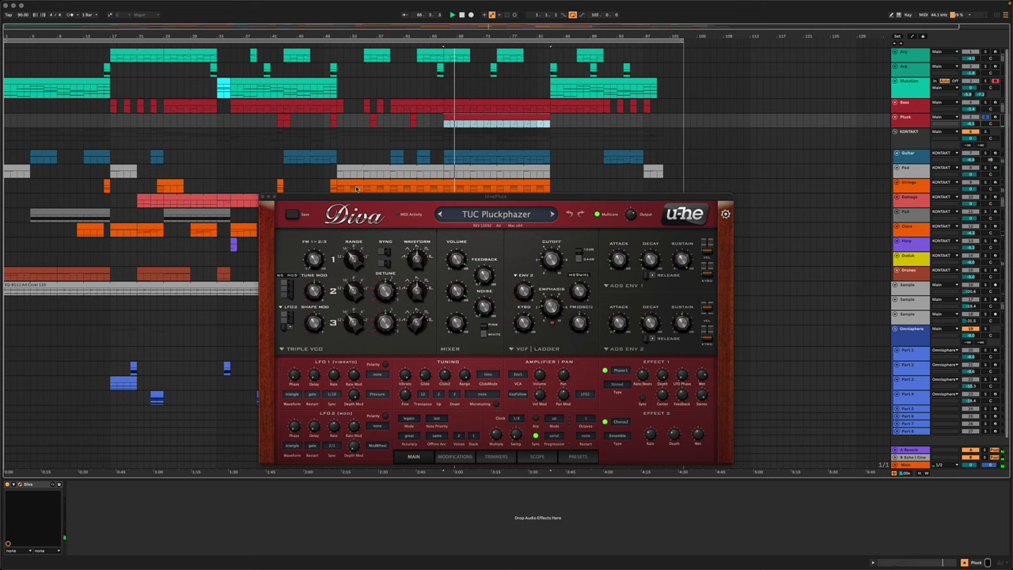
click(262, 197)
- Clear the track solo and play the full mix from bar 17
click(128, 52)
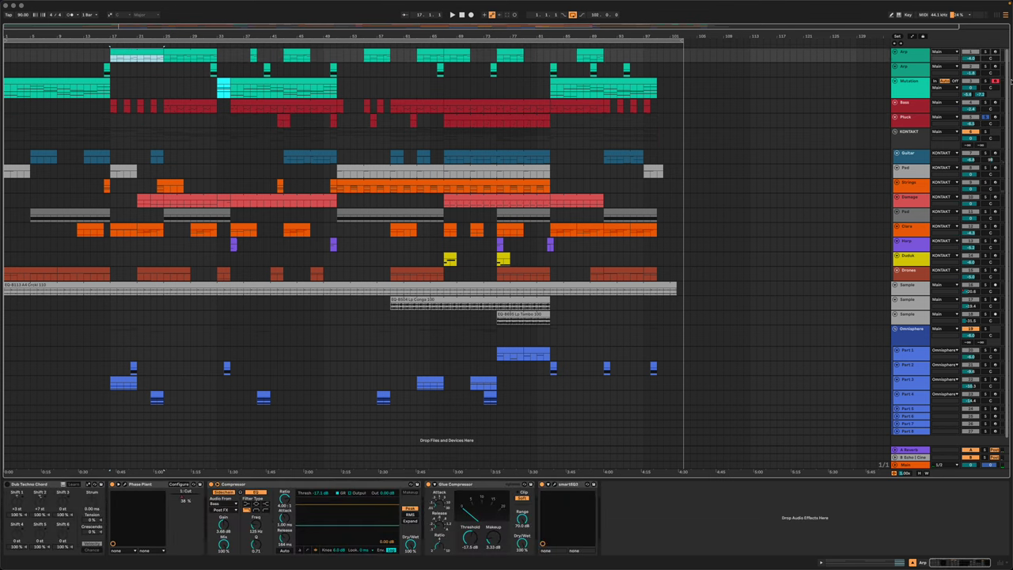
click(985, 79)
key(space)
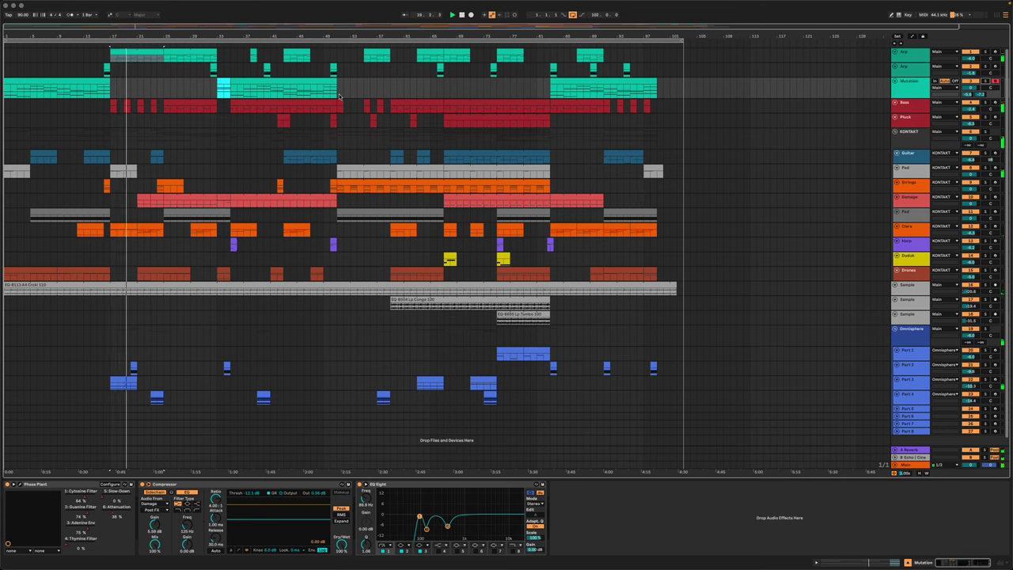
- Solo Omnisphere Part 3, play its first clip from bar 17, and view its Cinematic Dulcimer Swell 1 patch
click(988, 383)
click(113, 387)
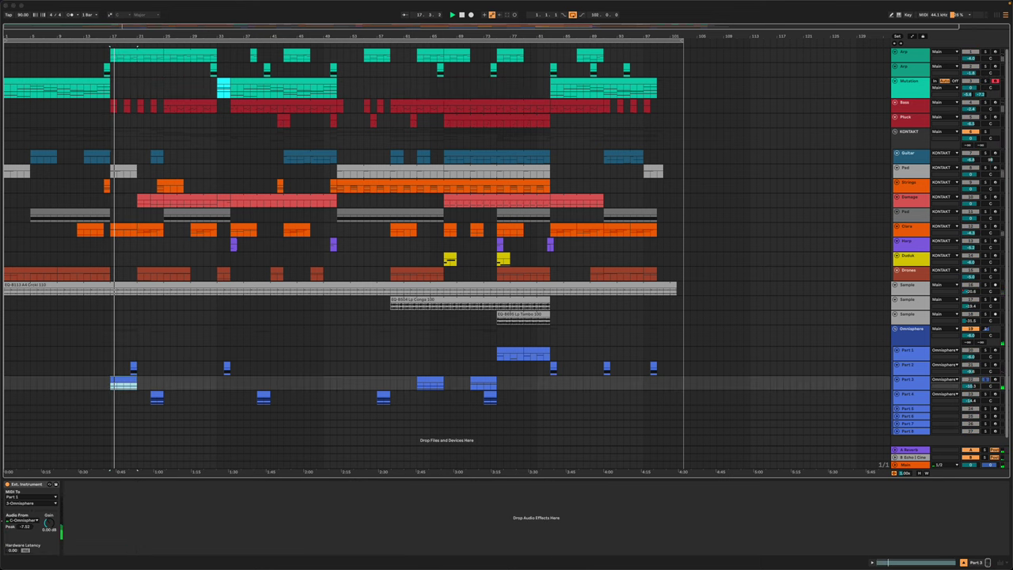
key(super+alt+p)
drag(491, 93, 529, 57)
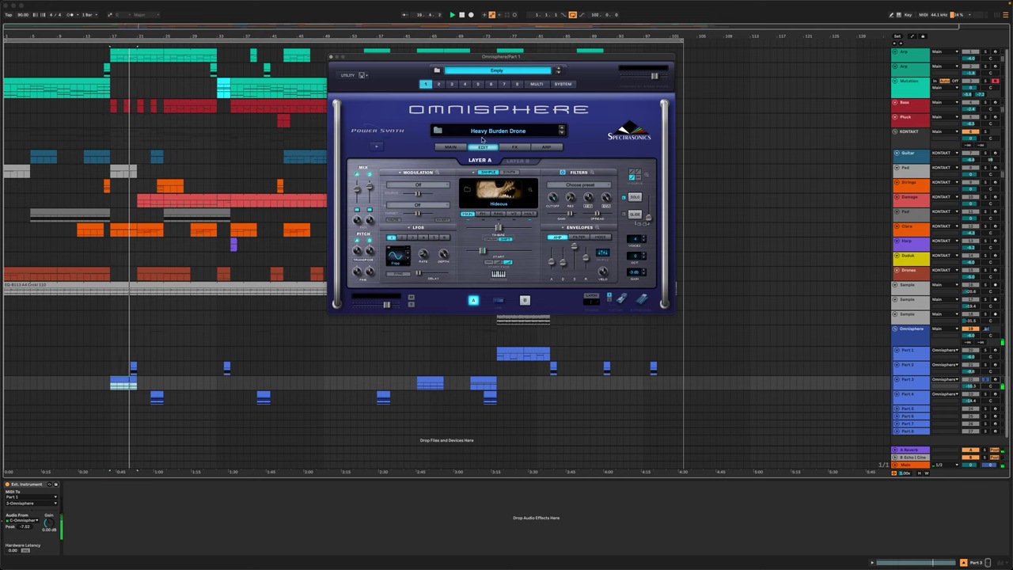
click(451, 84)
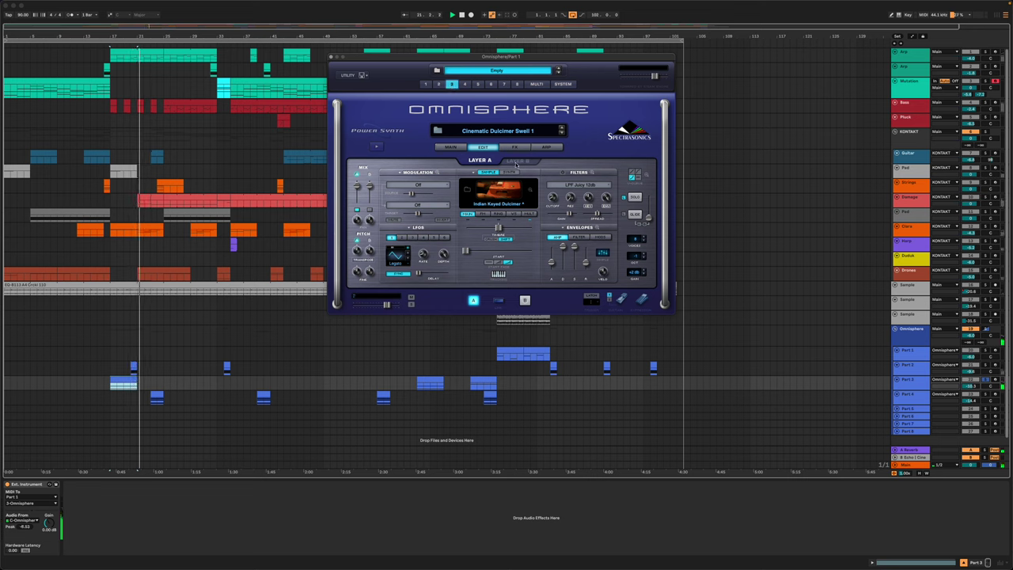
- Solo Omnisphere Part 2 and then Part 4, auditioning the first clip of each
click(456, 360)
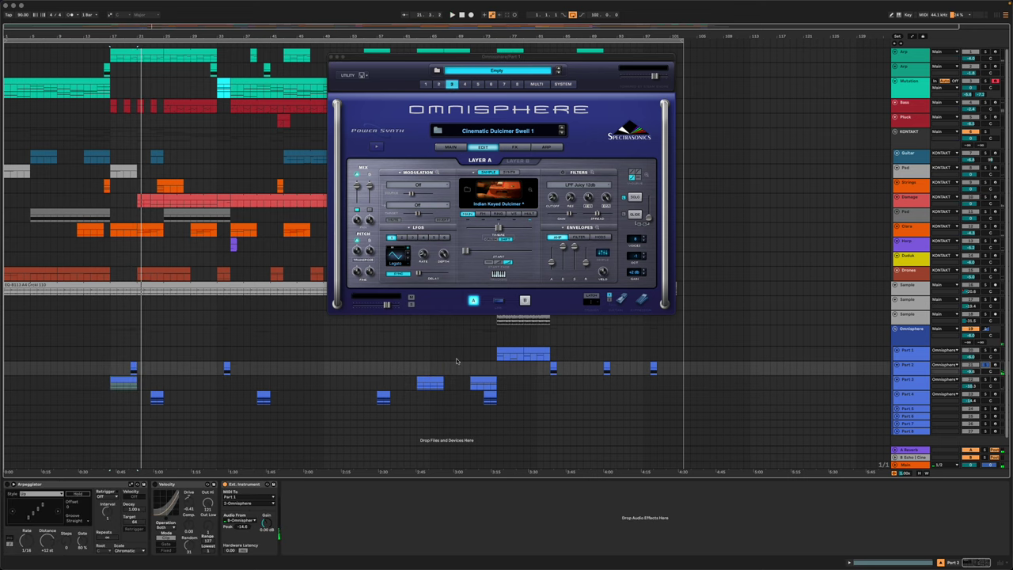
click(135, 367)
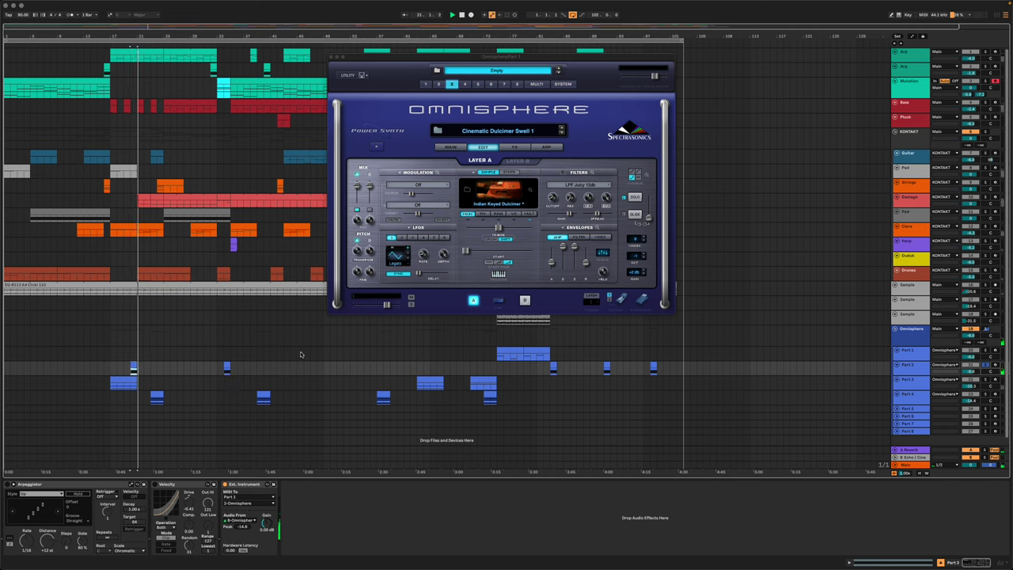
click(159, 393)
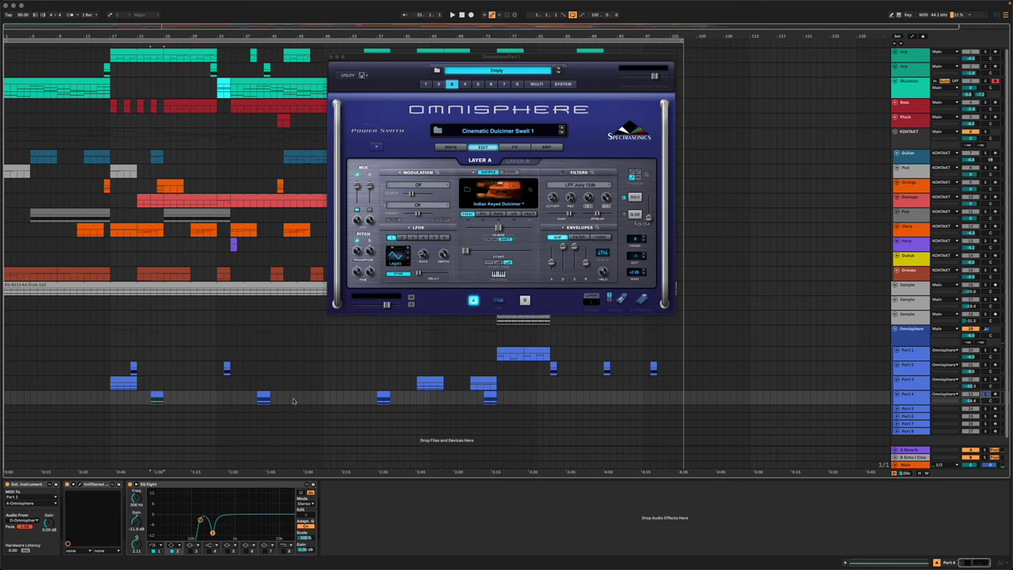
key(space)
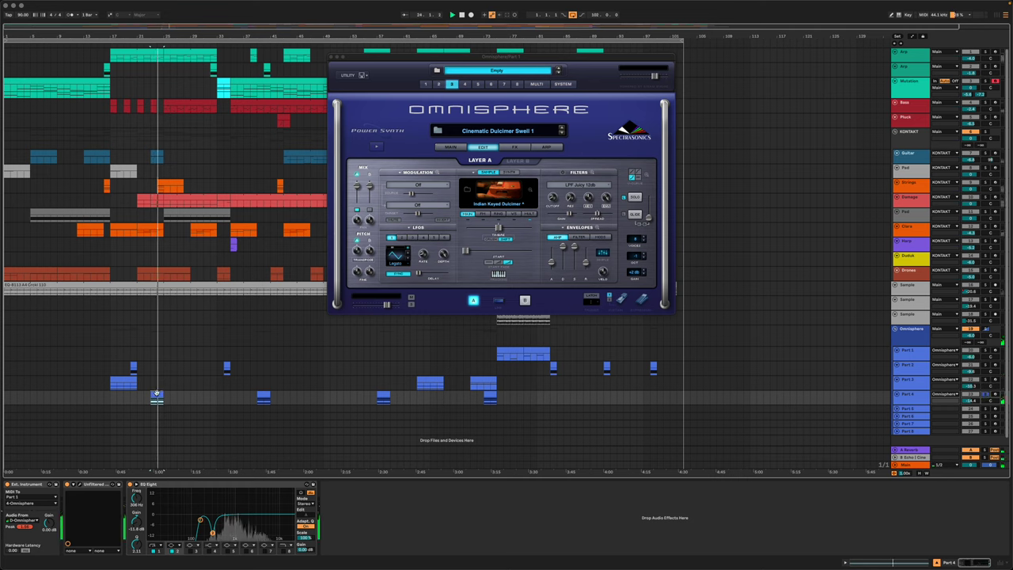
- View the Silo granular effect on Part 4, and close both the Silo and Omnisphere windows
click(77, 484)
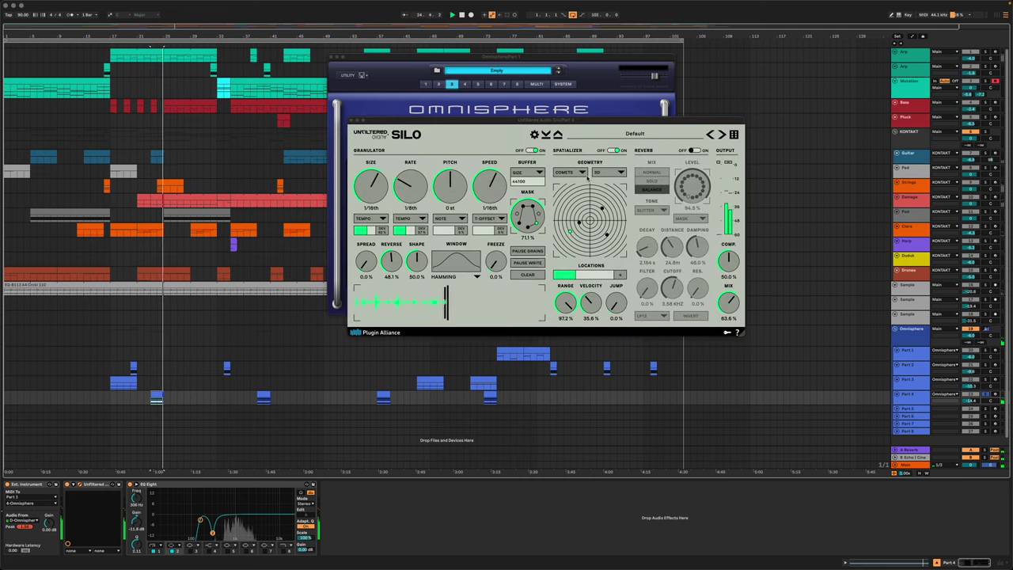
drag(443, 157, 495, 230)
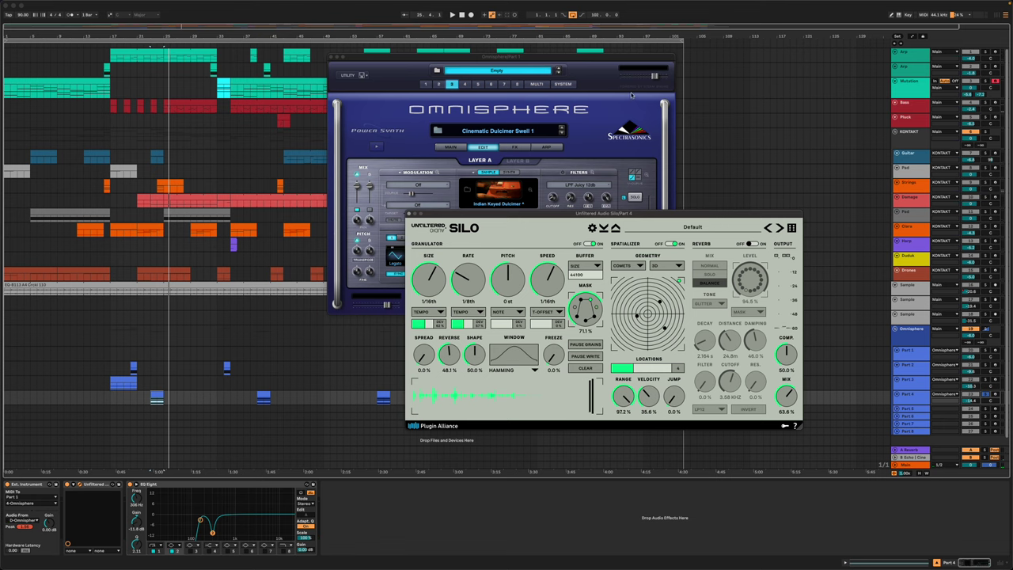
click(332, 58)
click(409, 213)
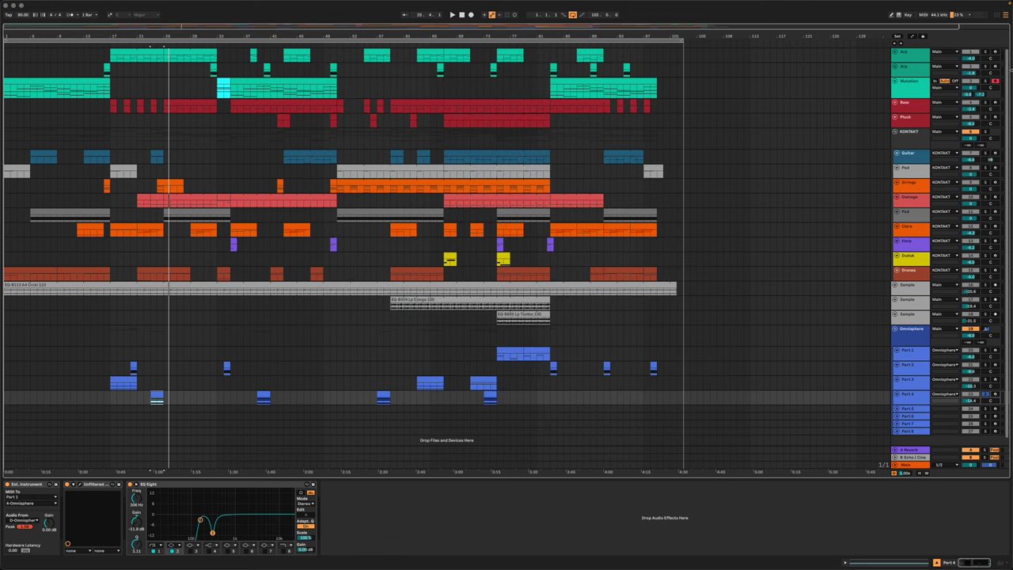
- Solo the Guitar track in the KONTAKT group and play its clip from bar 13
click(984, 133)
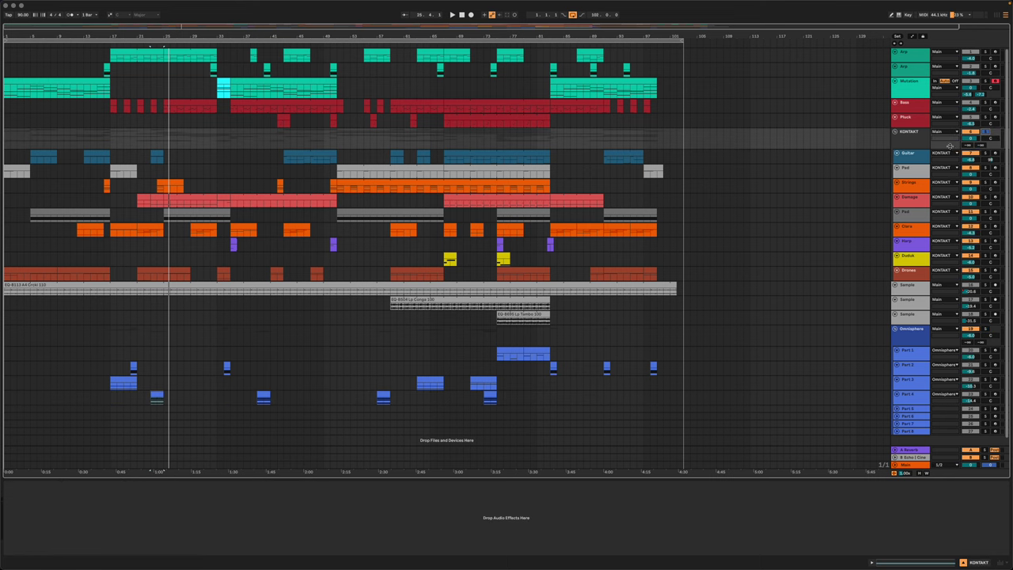
click(941, 159)
click(985, 153)
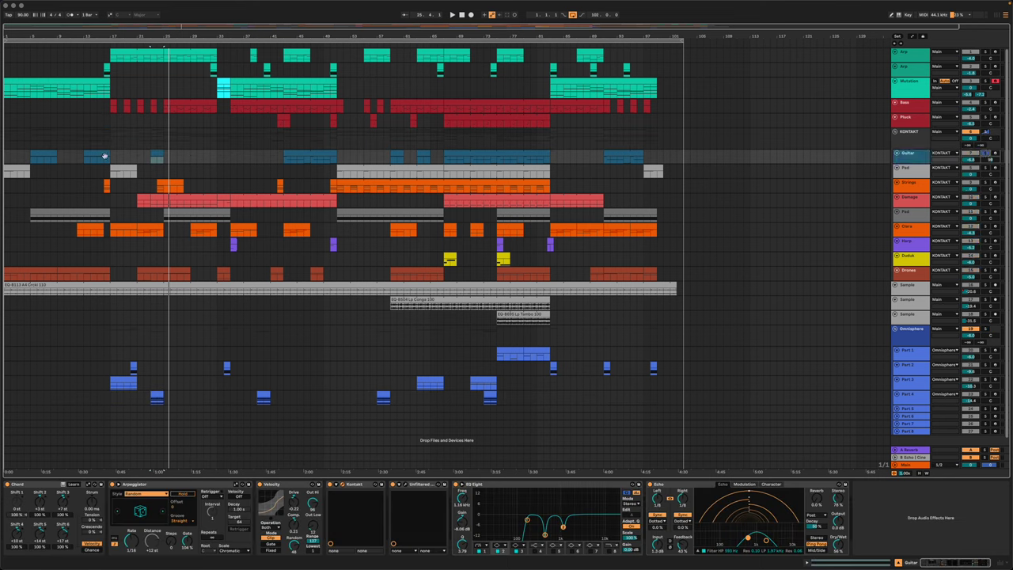
click(103, 156)
key(space)
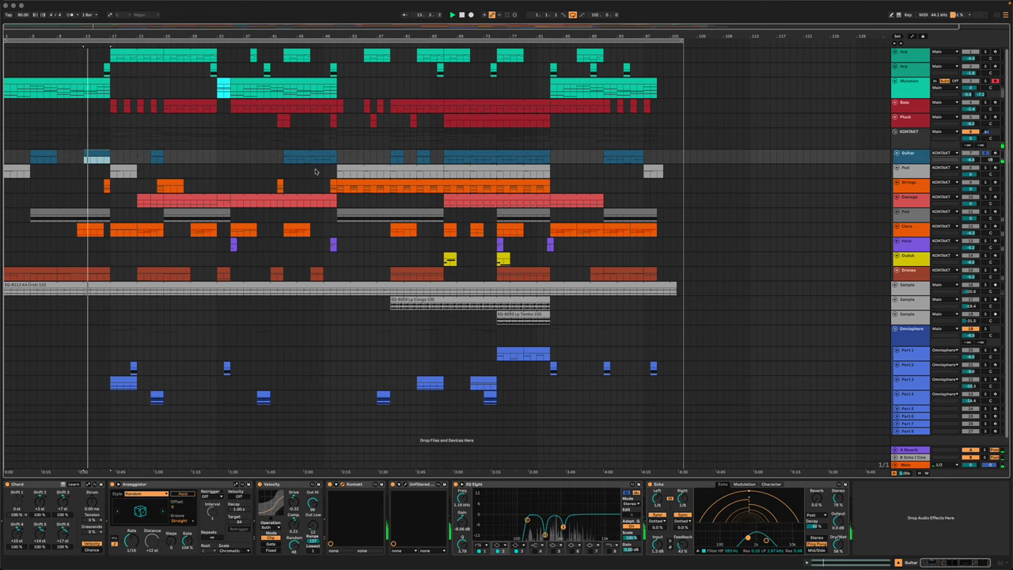
- Open the Guitar track's Kontakt instrument to view the Frozen Guitarmonics patch, and play the track's long clip from bar 67
click(342, 484)
drag(28, 93, 448, 69)
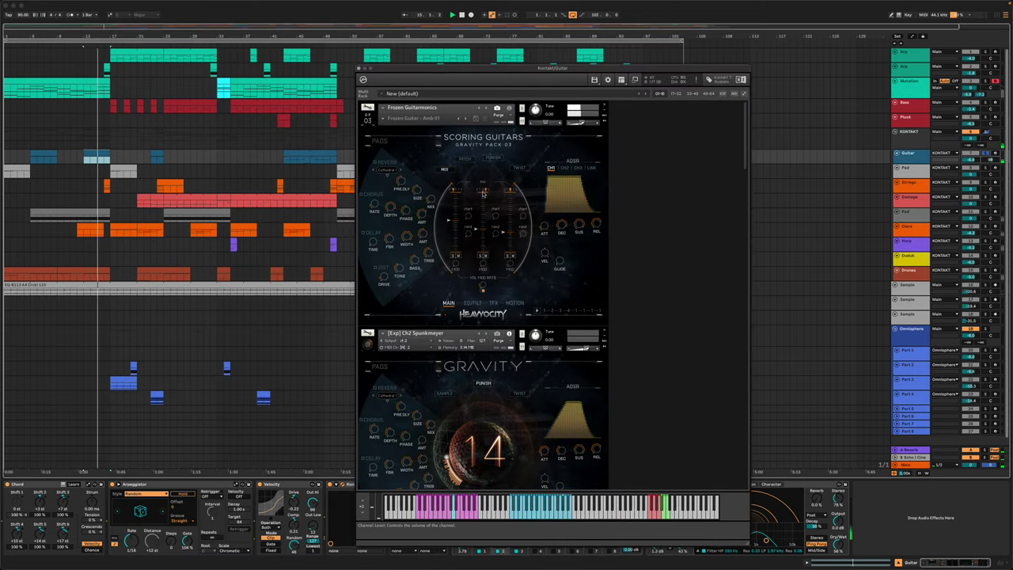
drag(410, 71, 404, 187)
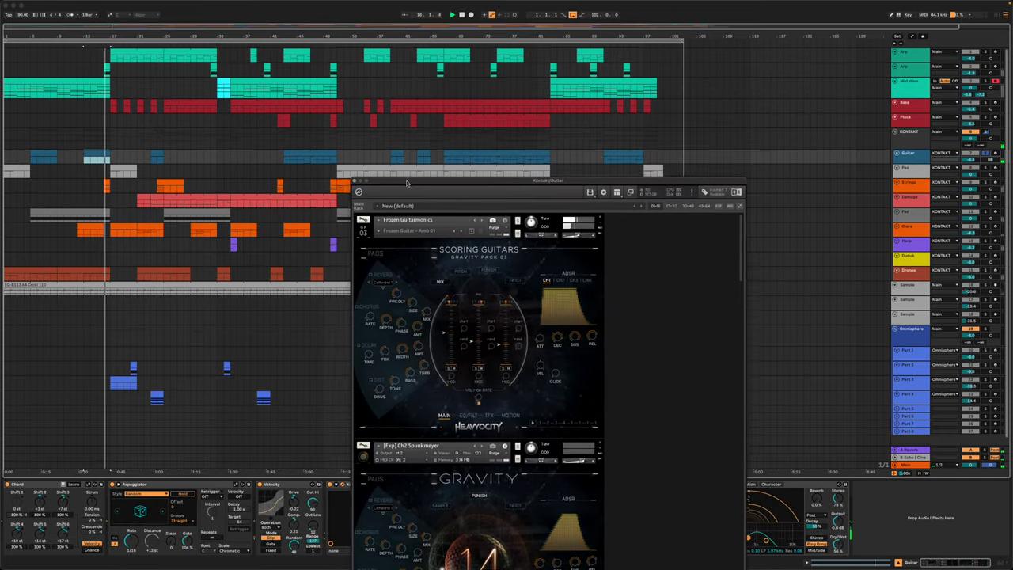
click(478, 151)
drag(486, 188, 584, 66)
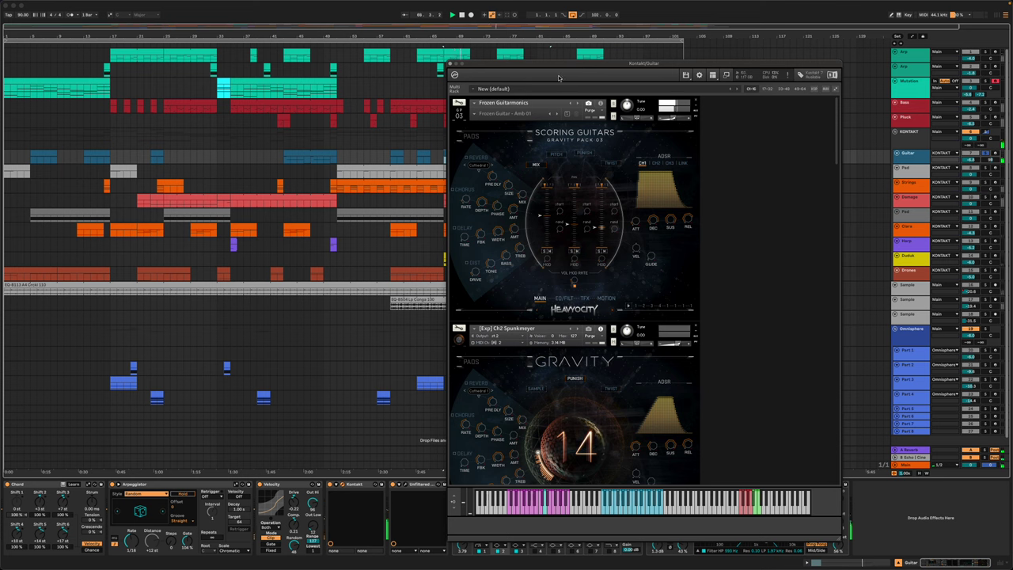
- Solo the upper Pad track, audition its clips at bars 51 and 1, and view its Gravity patch in Kontakt
click(990, 168)
click(351, 165)
key(space)
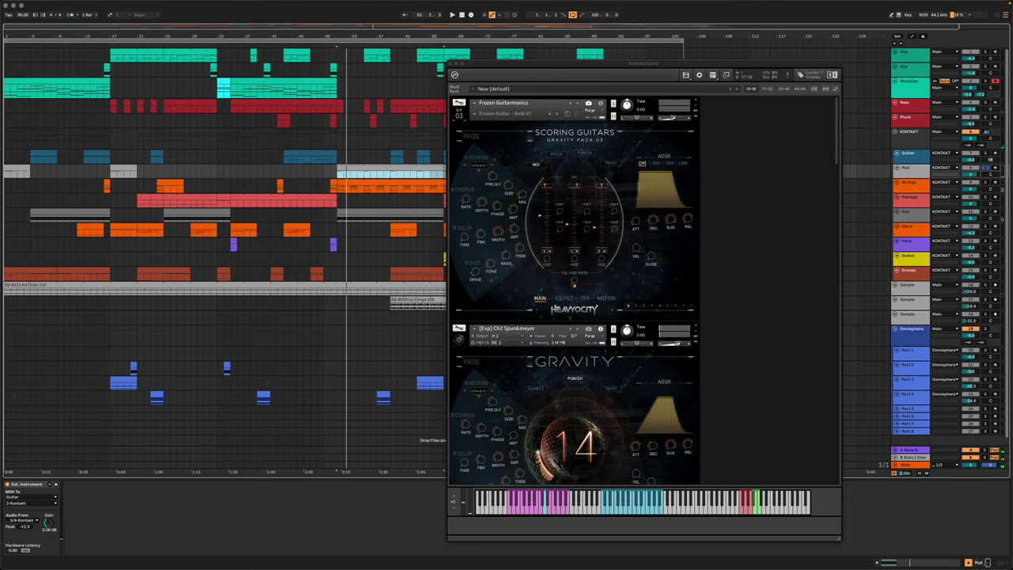
click(68, 180)
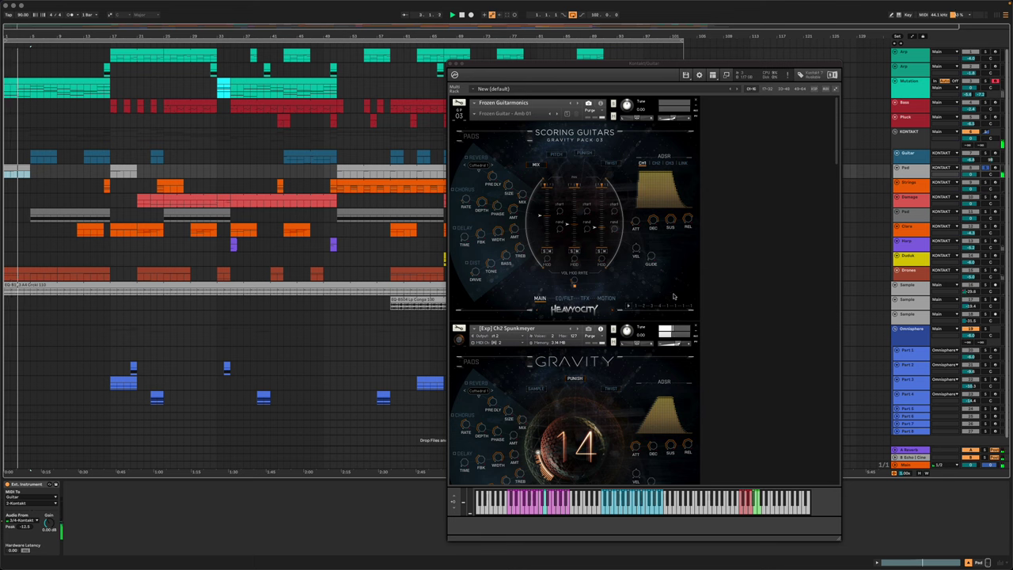
scroll(741, 298, down, 5)
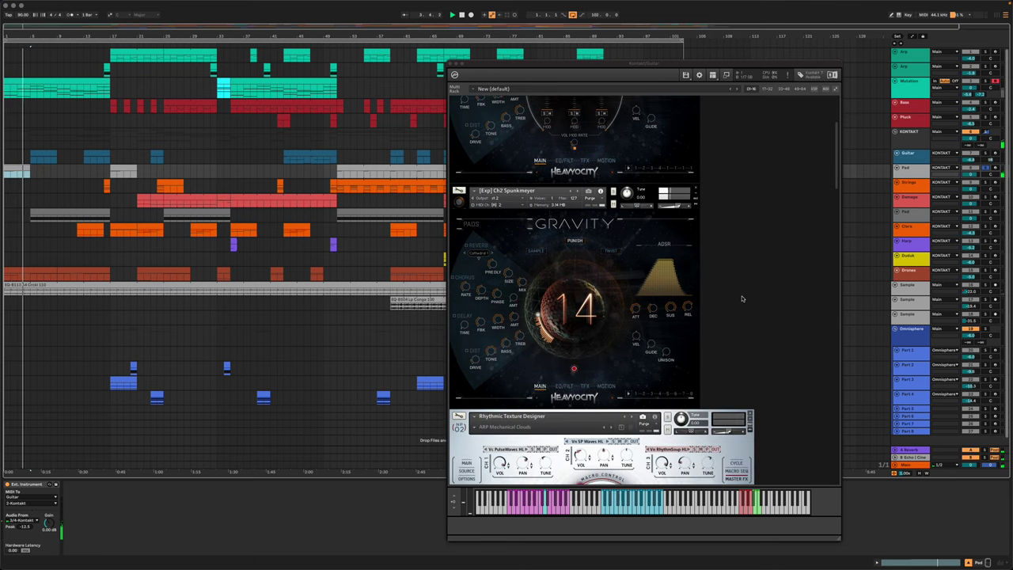
- Play the upper Pad track's clip at bar 17 soloed, and unsolo the track to hear it in the full mix
click(119, 170)
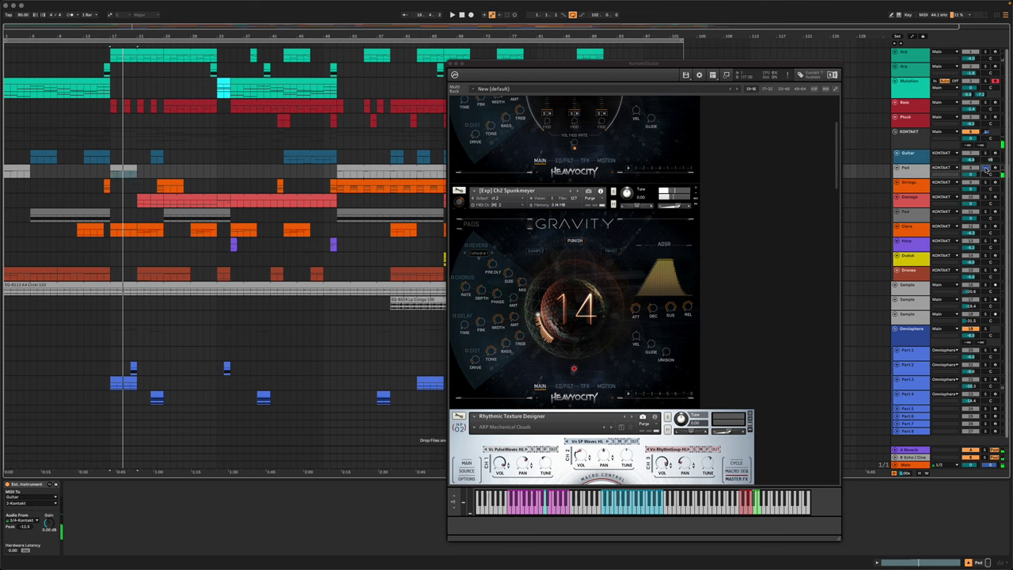
click(985, 169)
key(space)
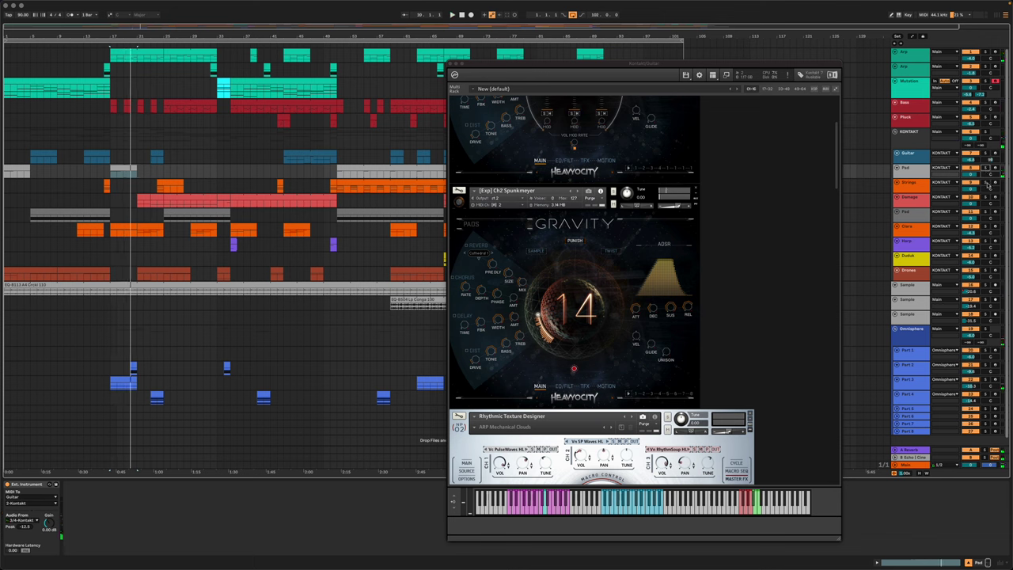
- Solo the Strings track, play its clip from bar 24, and view the Rhythmic Texture Designer patch in Kontakt
click(224, 187)
click(162, 183)
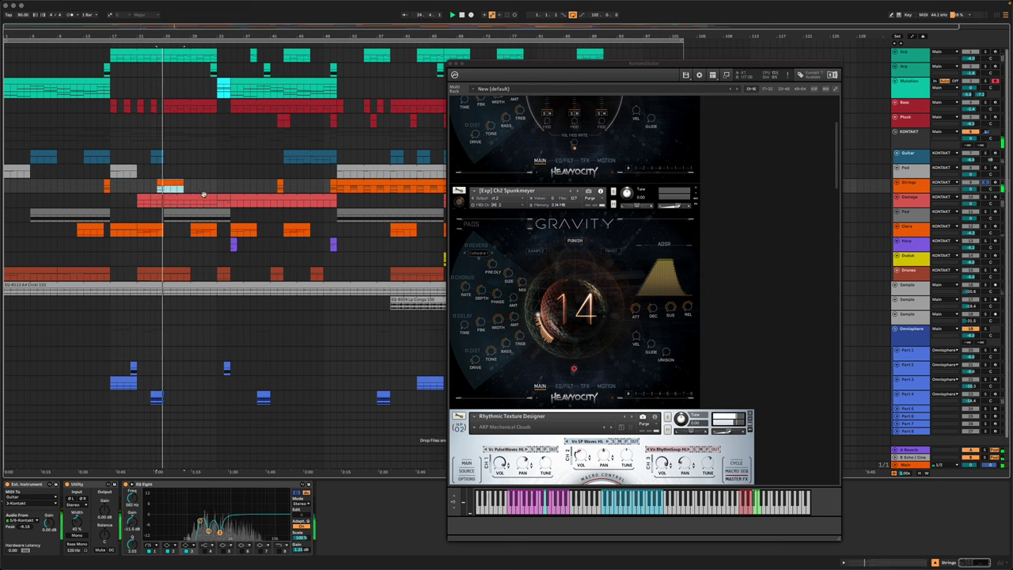
scroll(716, 296, down, 5)
scroll(716, 297, down, 2)
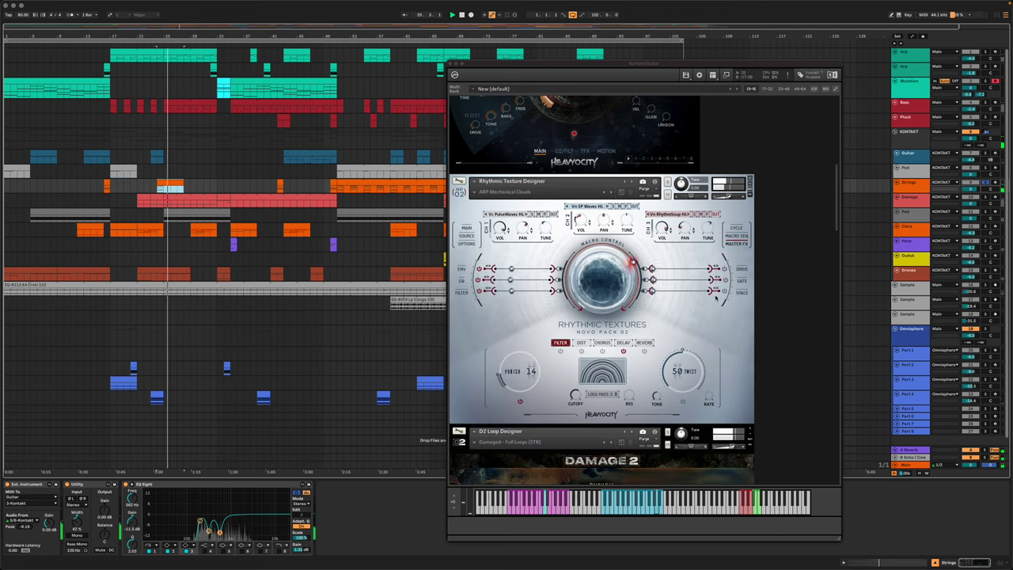
- Audition the Strings track's clip starting at bar 51 and examine its MIDI notes
click(372, 190)
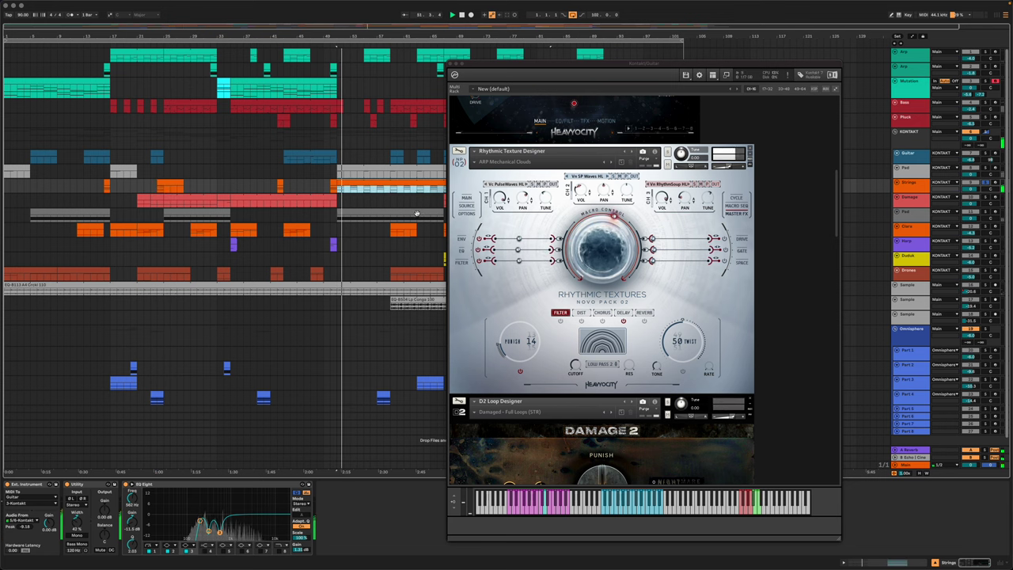
double_click(378, 188)
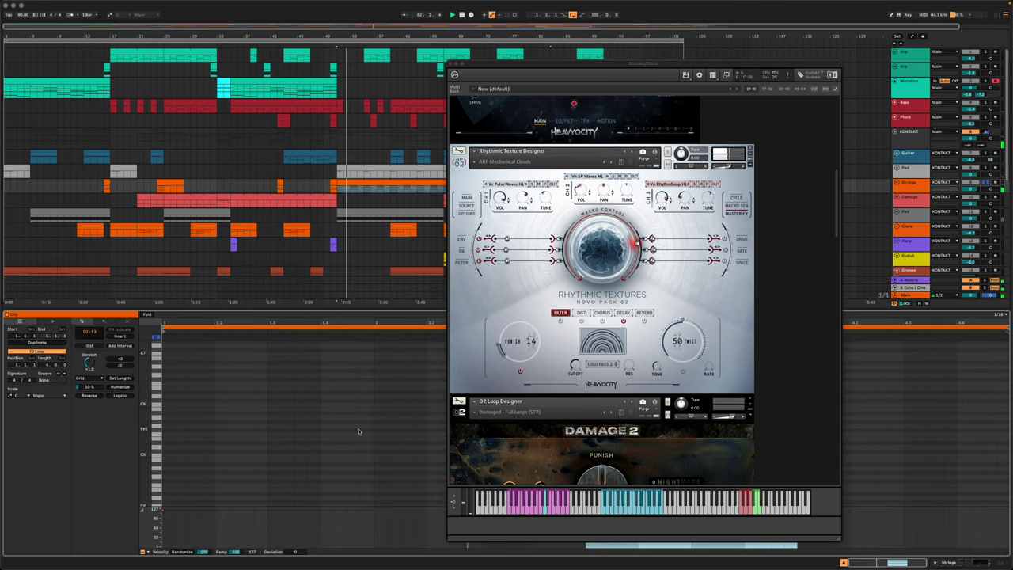
scroll(358, 428, down, 5)
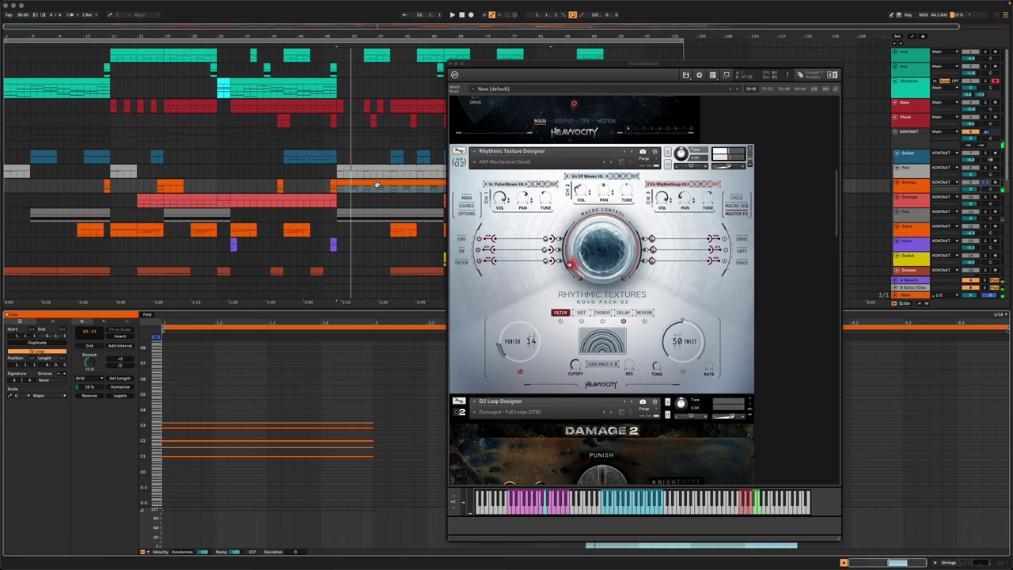
drag(516, 67, 475, 75)
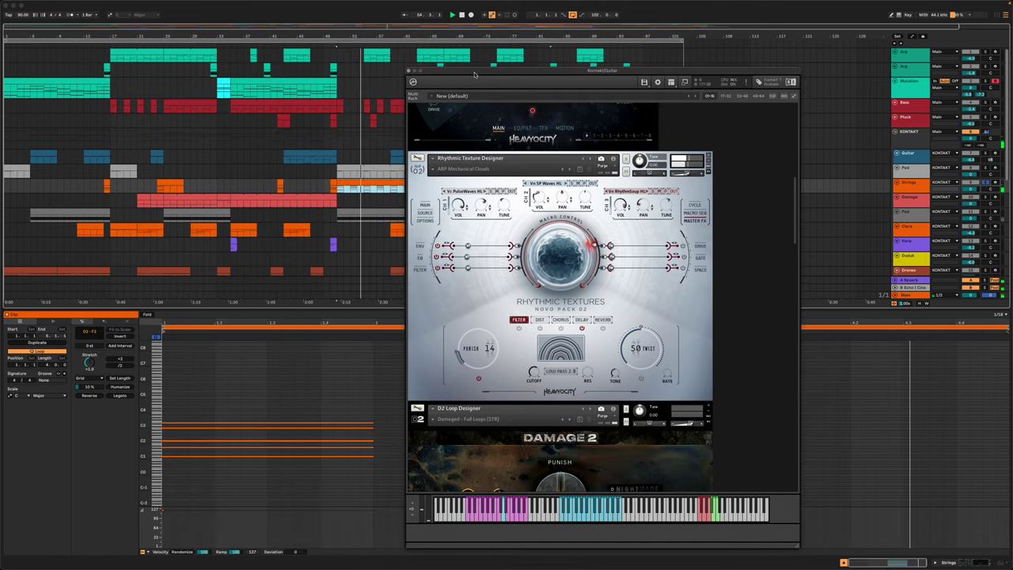
- Unsolo the Strings track to hear the full mix, and move the Kontakt window clear of the Sample tracks
click(986, 183)
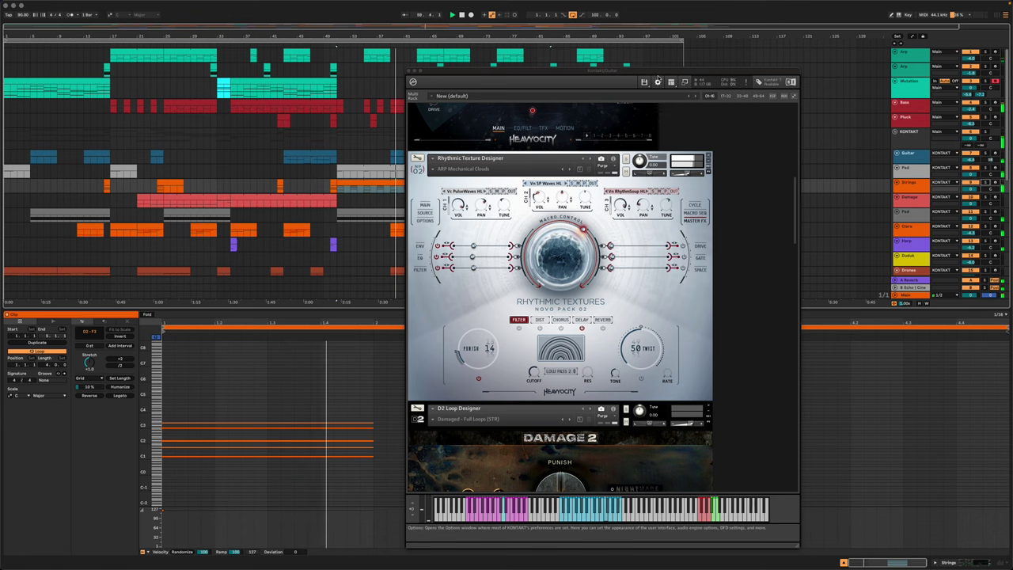
drag(656, 73, 264, 63)
scroll(481, 169, down, 5)
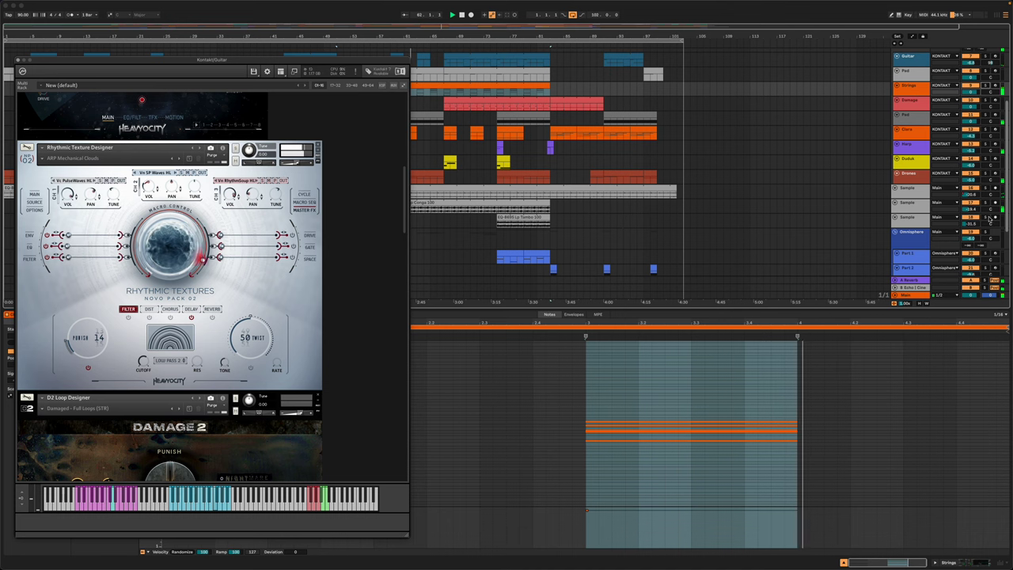
- Audition the Lp Conga 100 clip soloed on the middle Sample track, and unfold the track to examine its waveform
click(533, 205)
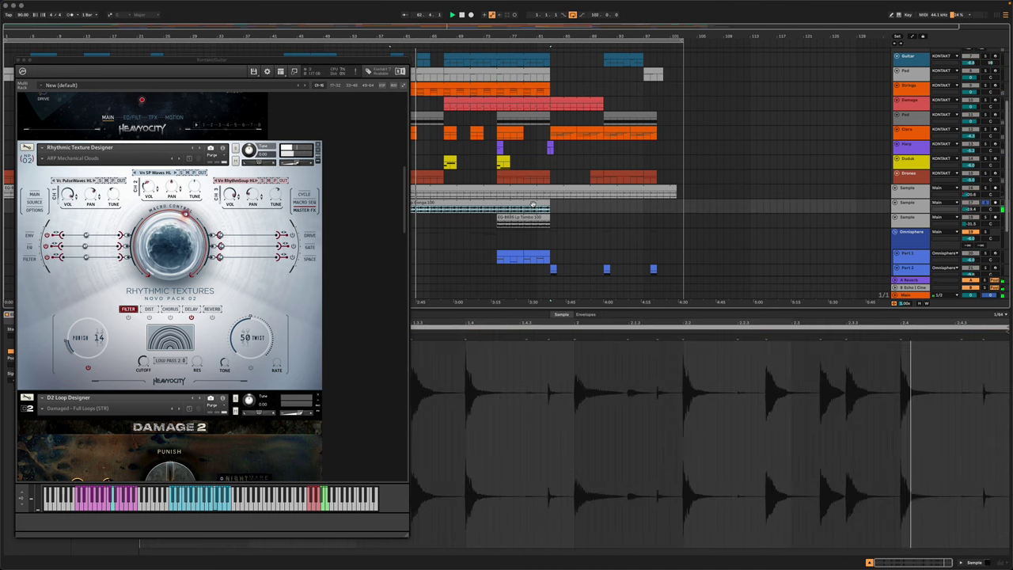
scroll(733, 194, down, 1)
scroll(553, 211, up, 5)
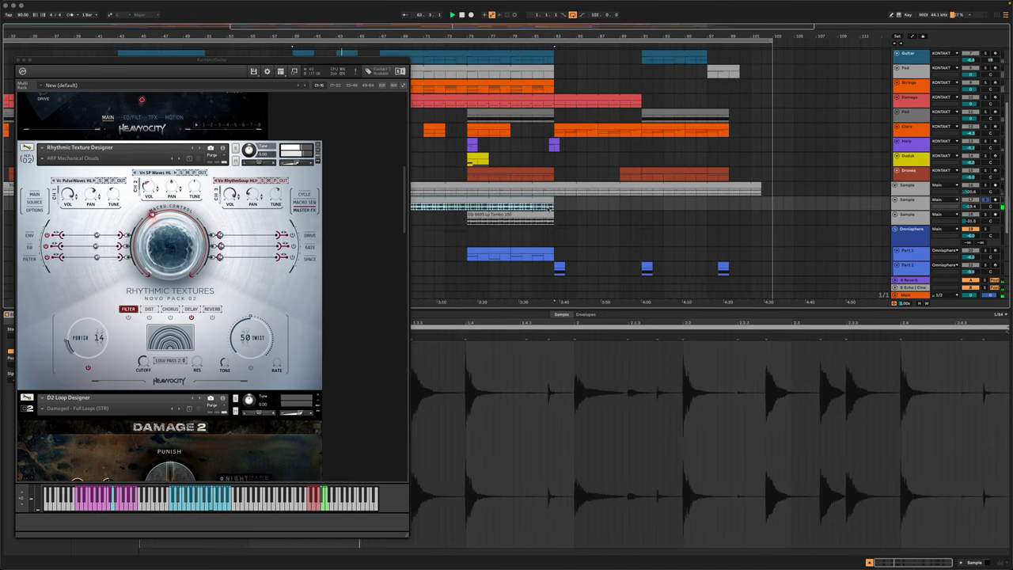
drag(542, 203, 886, 179)
click(907, 177)
drag(806, 168, 674, 178)
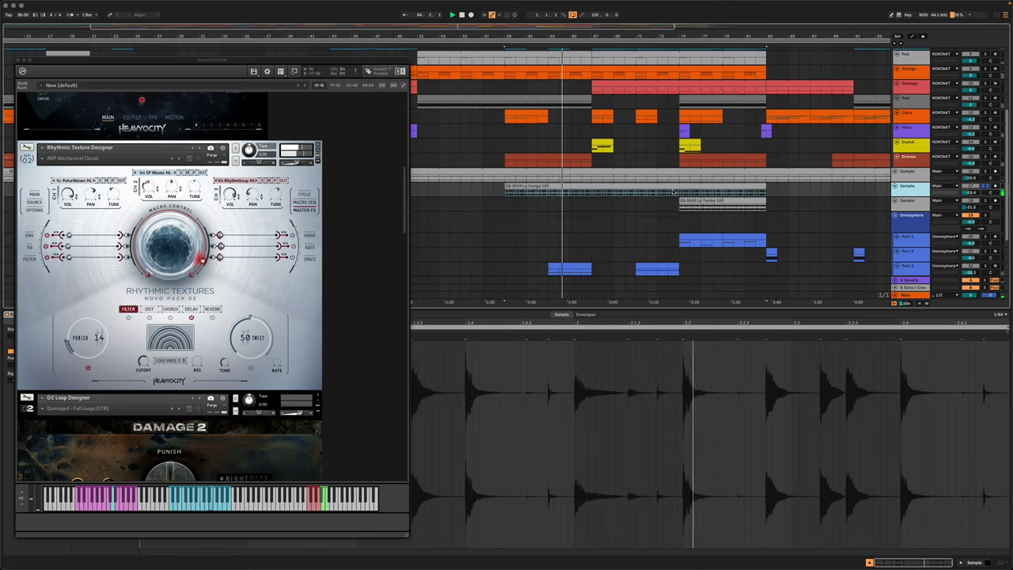
click(897, 186)
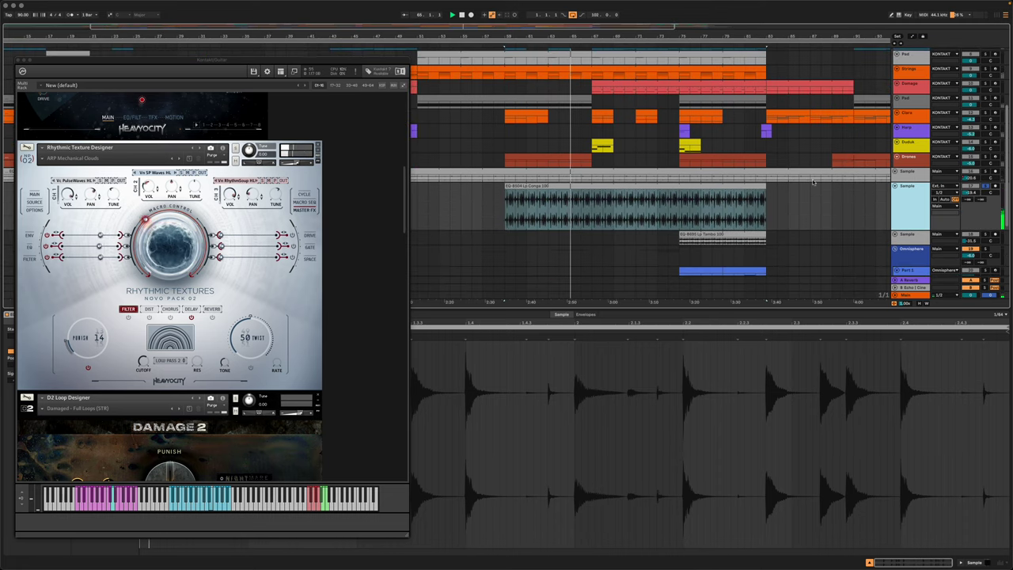
- Play the Lp Tombo clip on the lowest Sample track soloed from bar 75, and unsolo the track
click(714, 235)
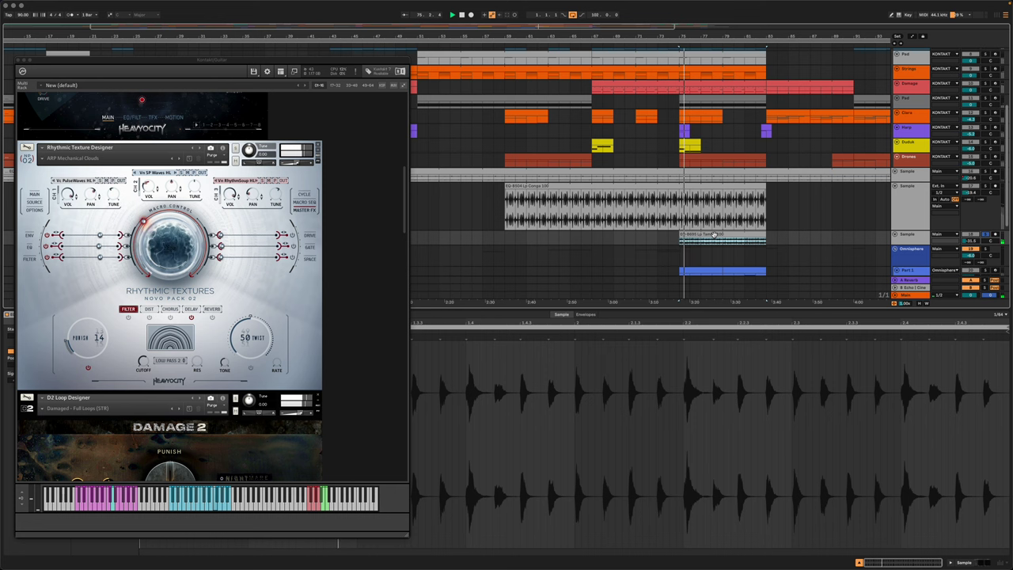
click(986, 235)
scroll(754, 152, up, 5)
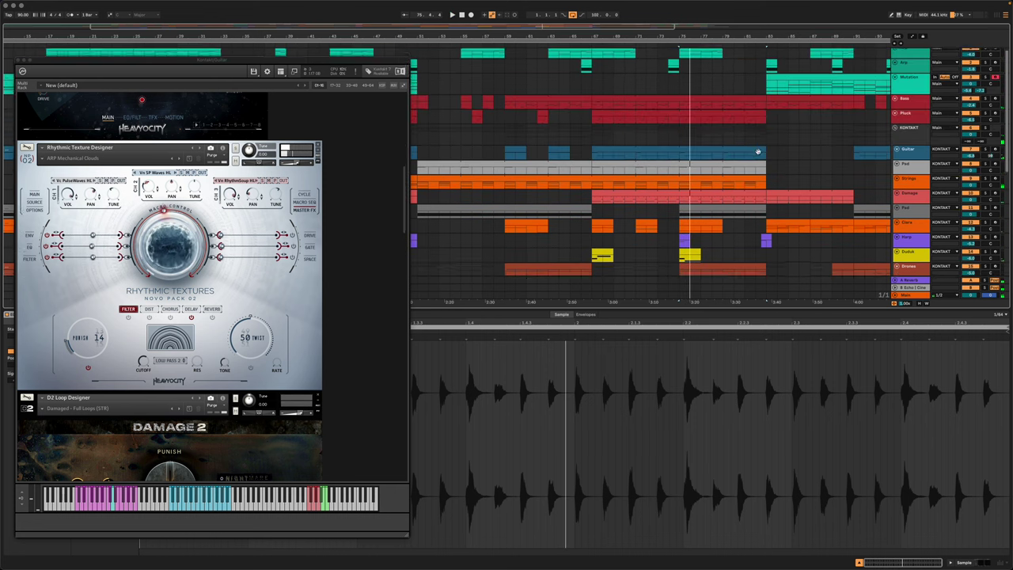
- Solo the Damage track, play its clip from bar 35, and move the Kontakt window off the earlier clips
scroll(251, 305, down, 1)
scroll(249, 307, down, 5)
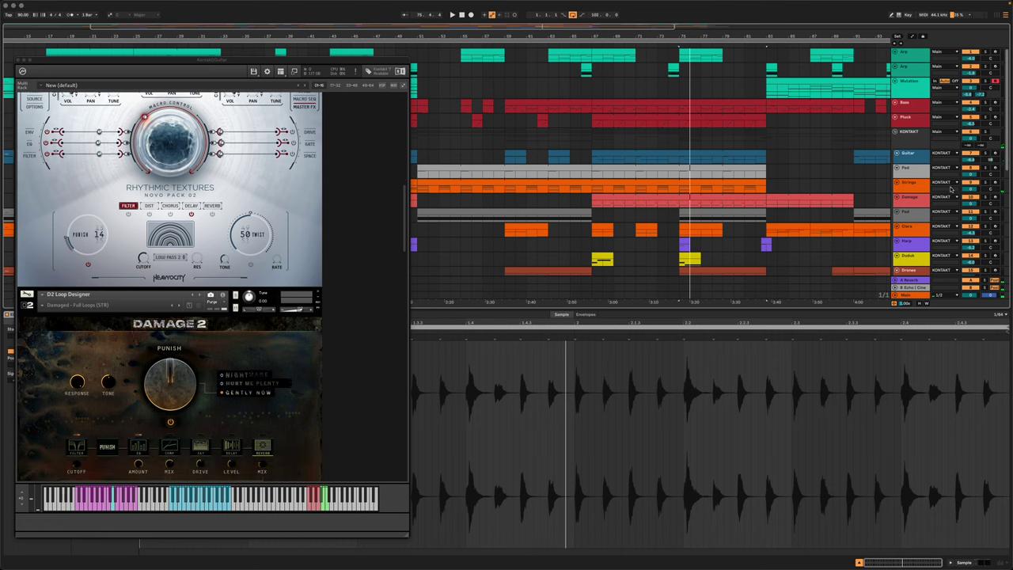
click(586, 210)
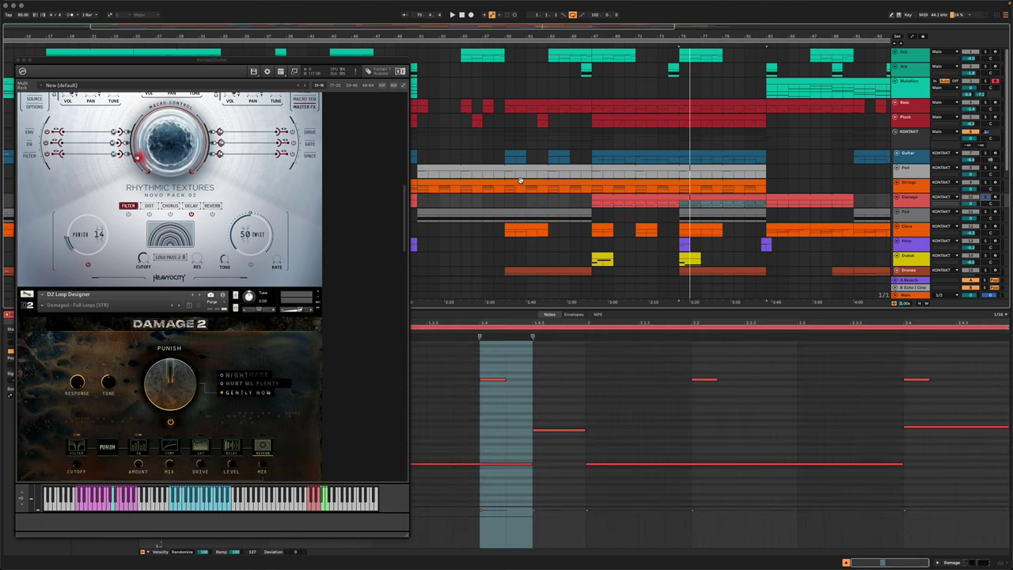
scroll(554, 202, left, 5)
click(538, 197)
key(space)
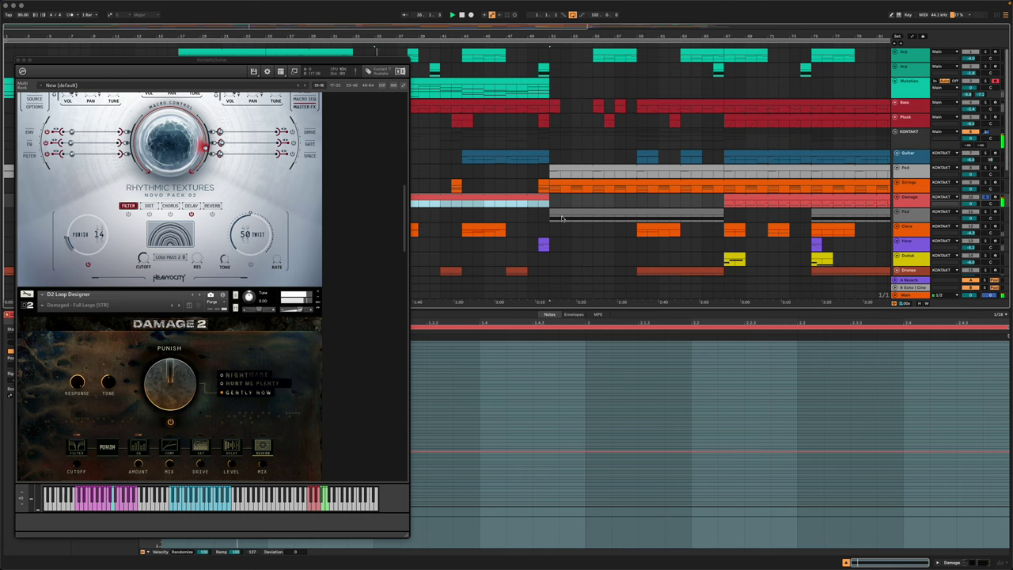
drag(368, 63, 882, 66)
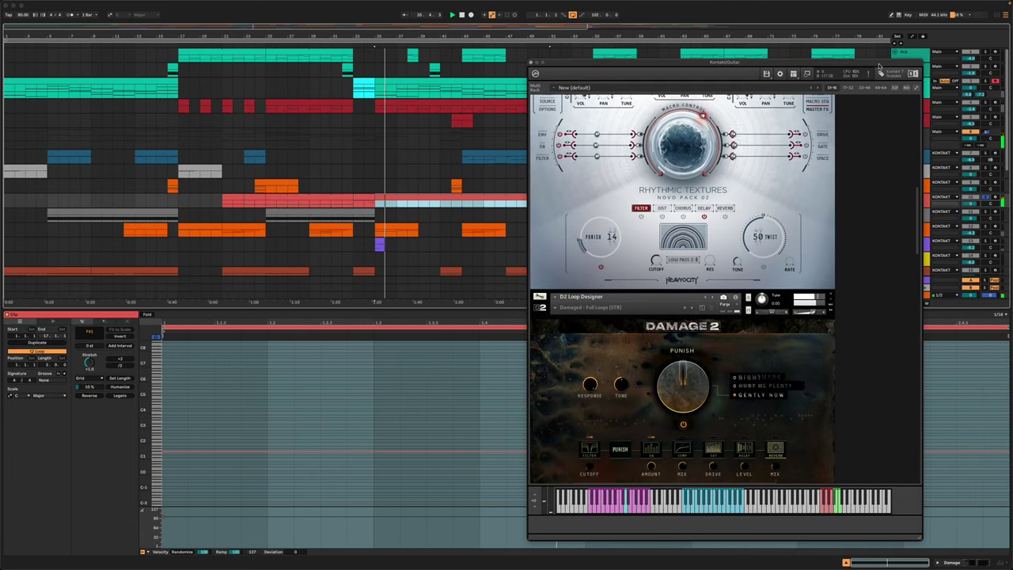
- Play the Damage track's clip at bar 33, move the Kontakt window aside, and examine the clip's MIDI notes
click(361, 199)
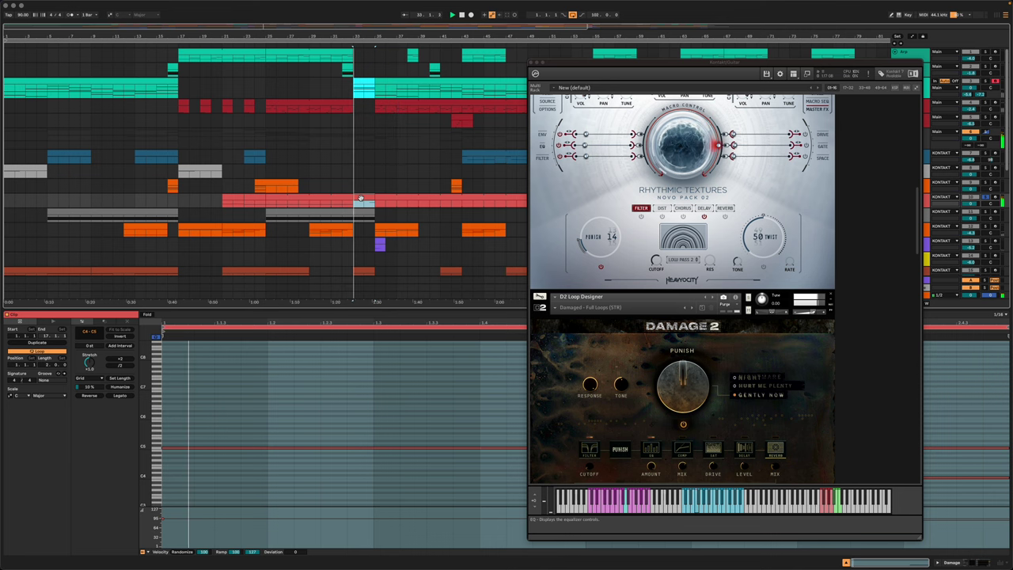
drag(562, 63, 451, 53)
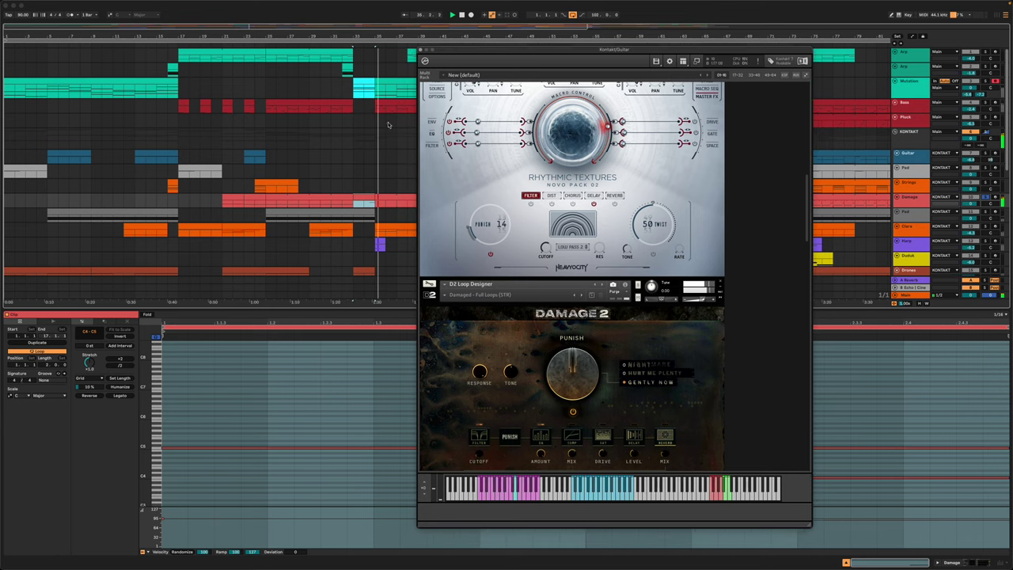
click(363, 197)
key(space)
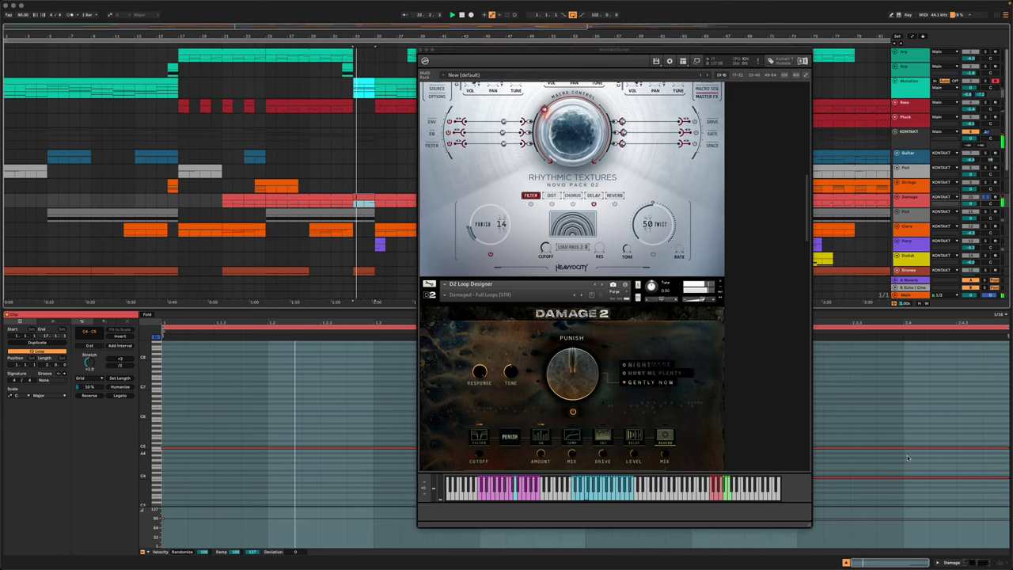
click(916, 480)
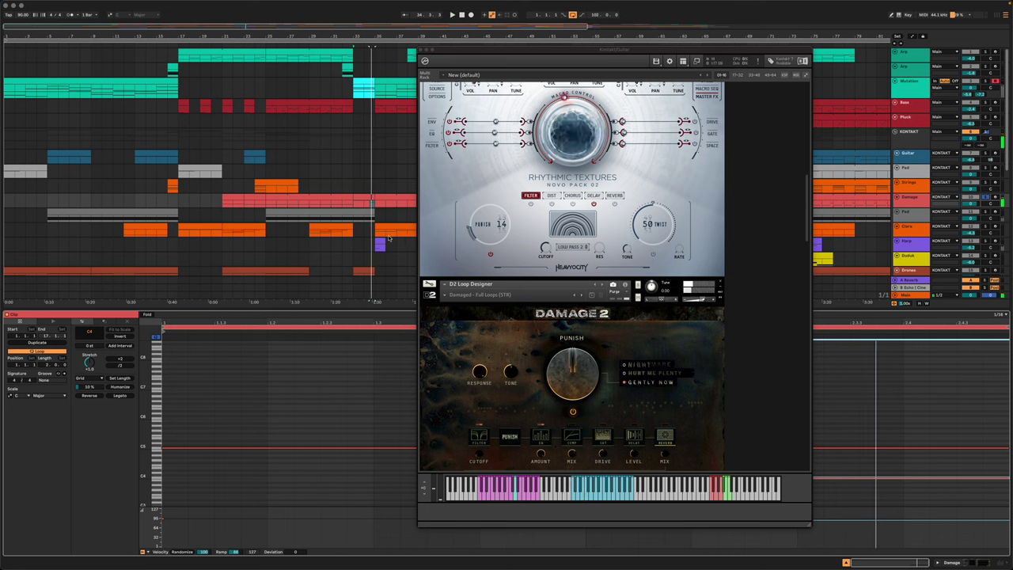
- Play the Damage track's clip at bar 25, and enlarge the track to view its notes
click(302, 208)
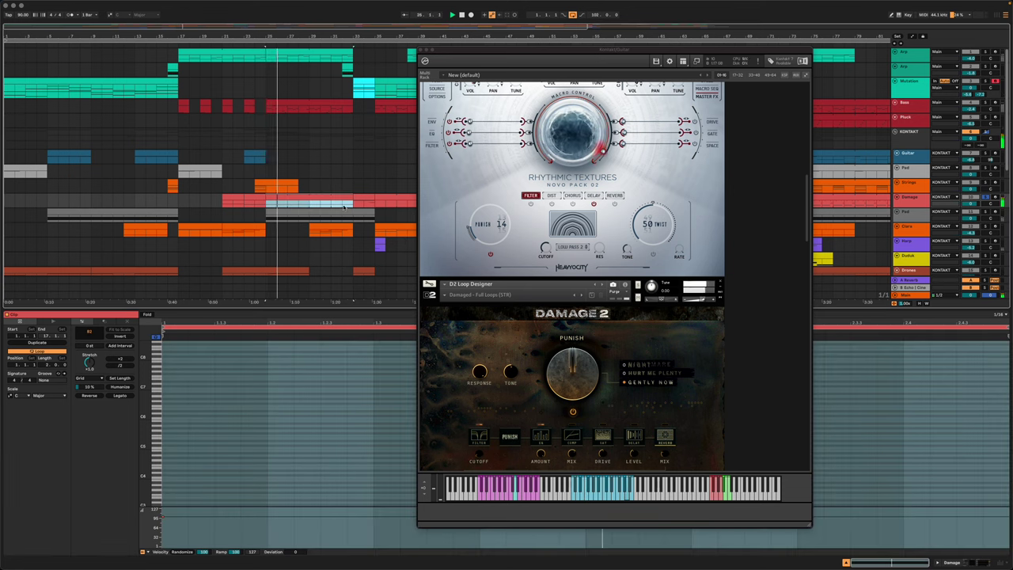
key(alt+plus)
scroll(293, 383, down, 3)
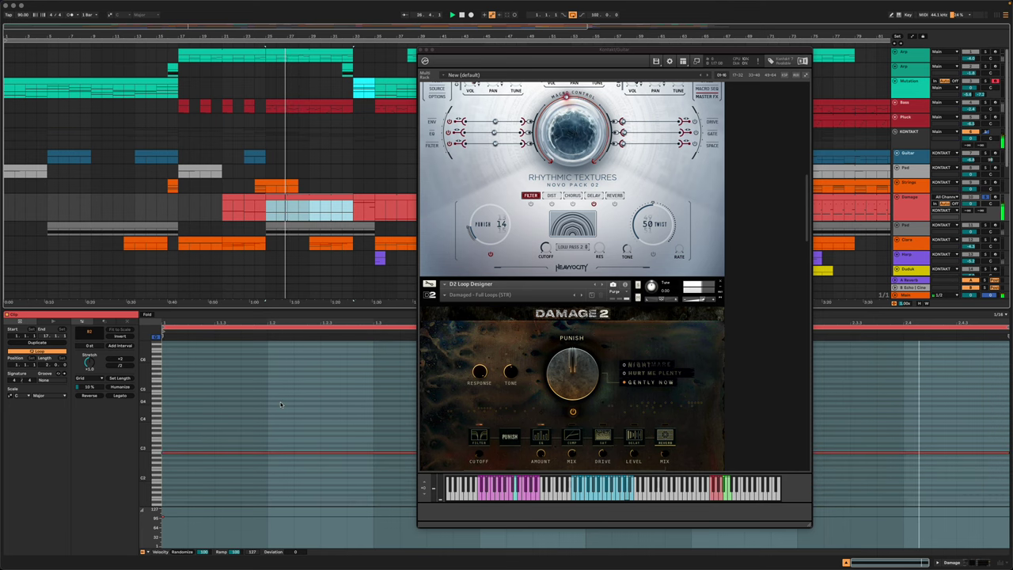
click(303, 404)
- Show the Damage track's effects chain, view the Rift plugin's Chop n Swell preset, and close its window
key(d)
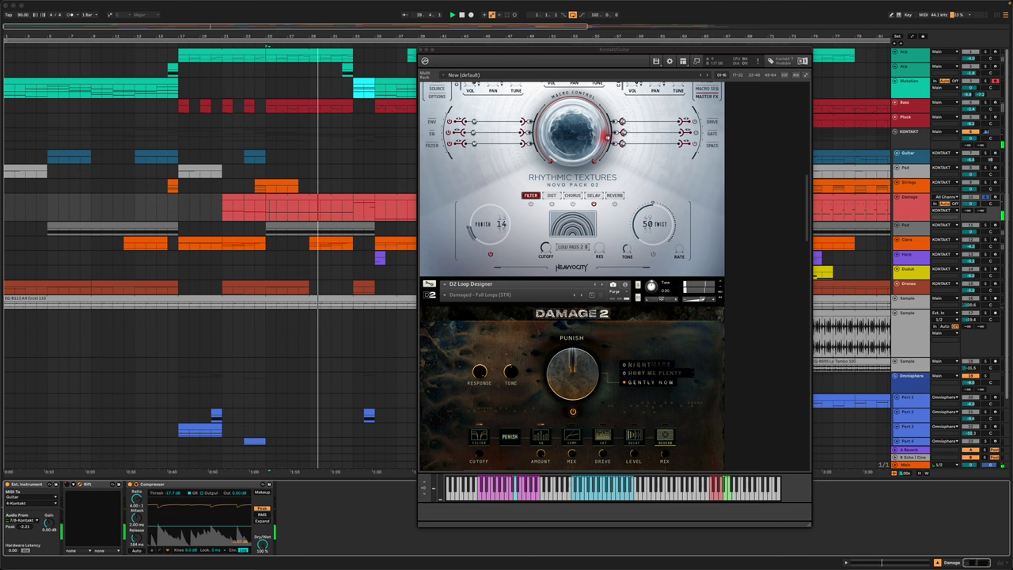
click(80, 484)
drag(423, 111, 577, 122)
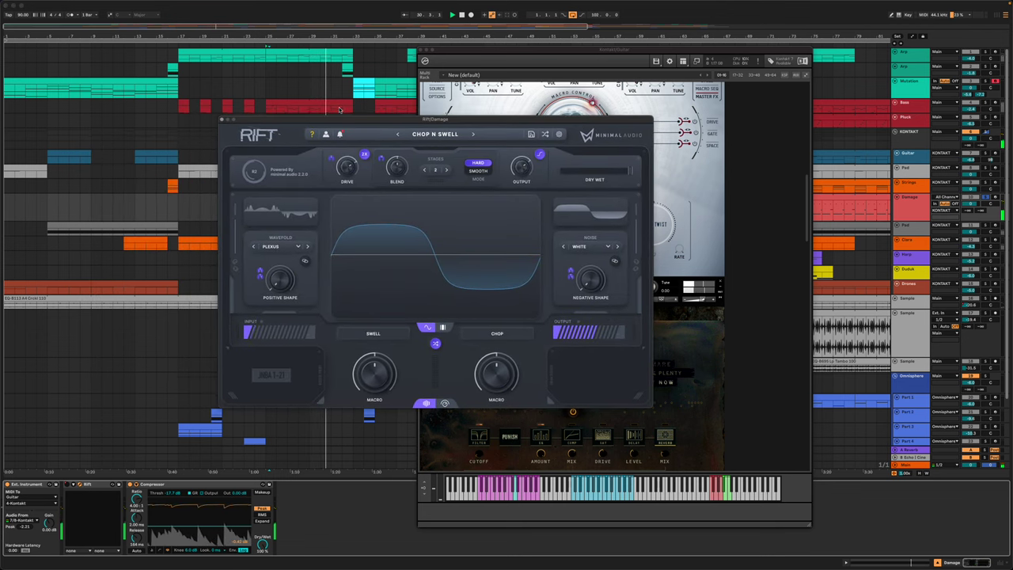
click(223, 119)
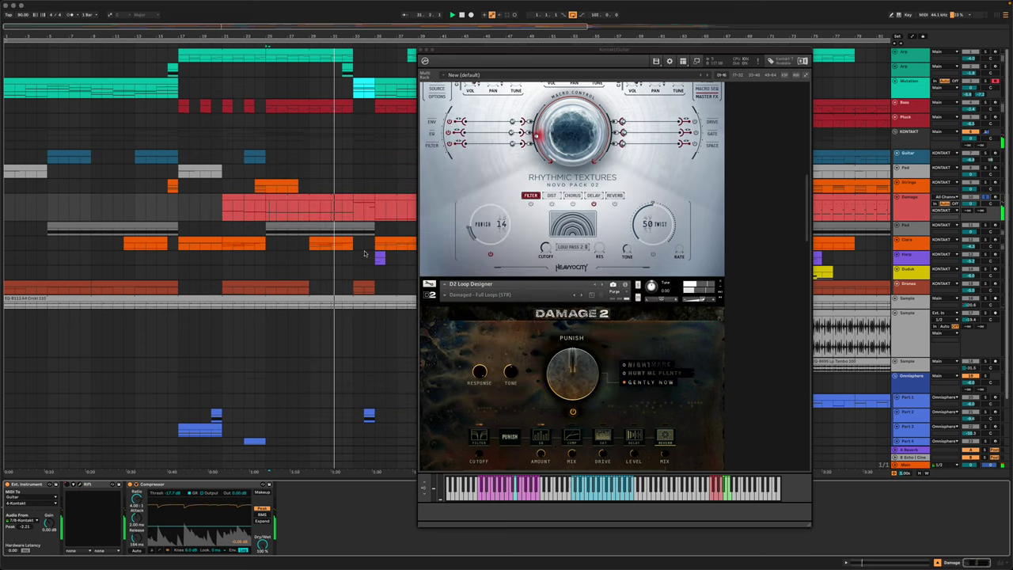
- Play the Damage track's clips at bars 23 and 21, and view the D2 Loop Designer patch in Kontakt
click(248, 197)
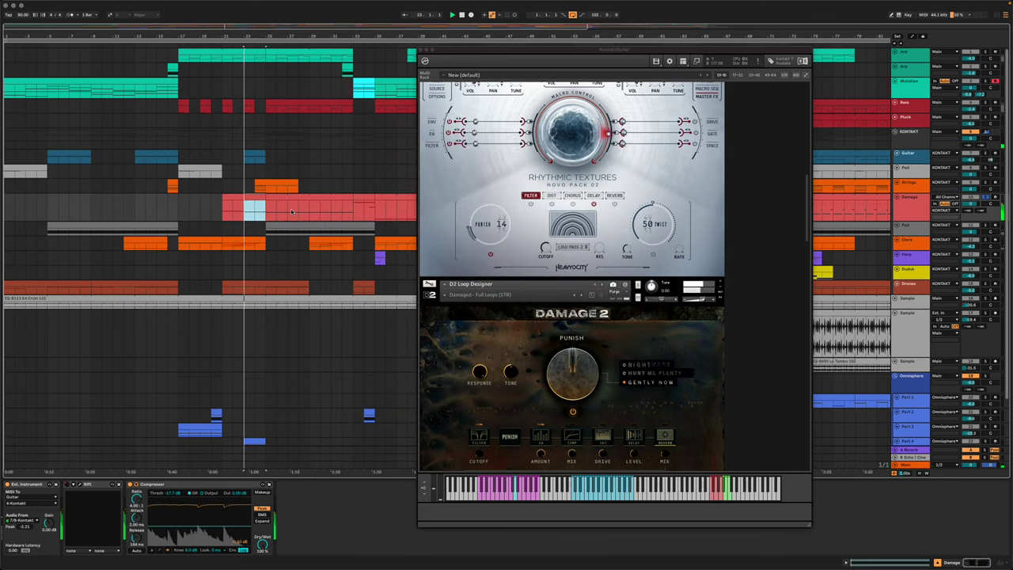
click(232, 196)
key(space)
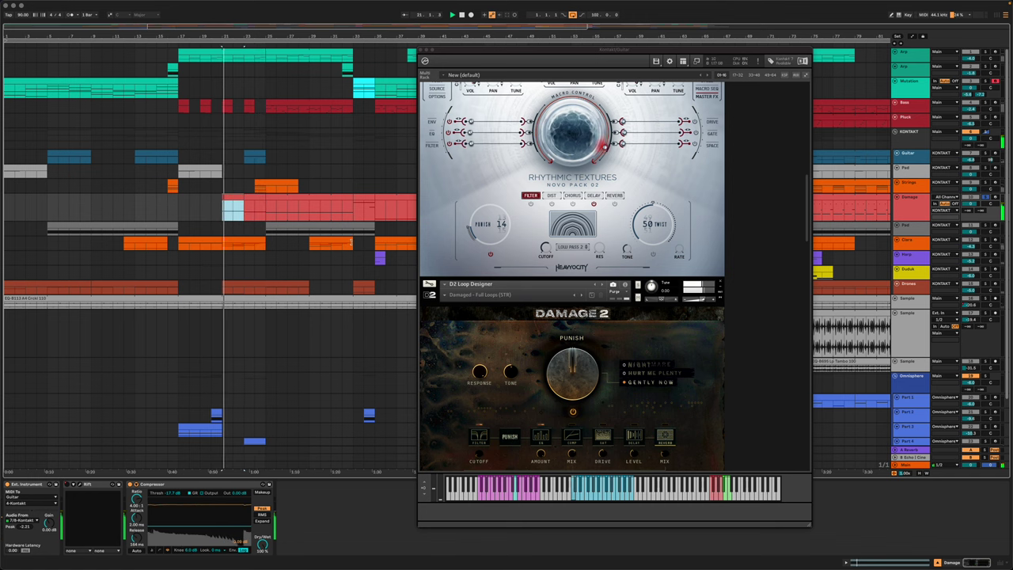
drag(521, 53, 248, 53)
scroll(535, 311, down, 2)
scroll(514, 308, down, 1)
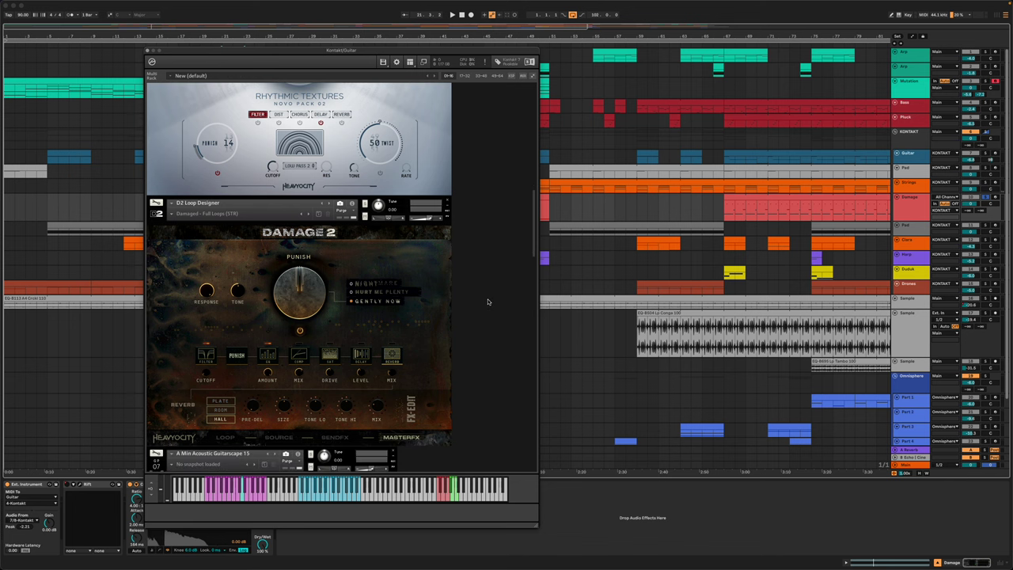
- Open the Damage clip at bar 67, uncover its MIDI notes, and audition each of its three loop pitches separately
click(750, 198)
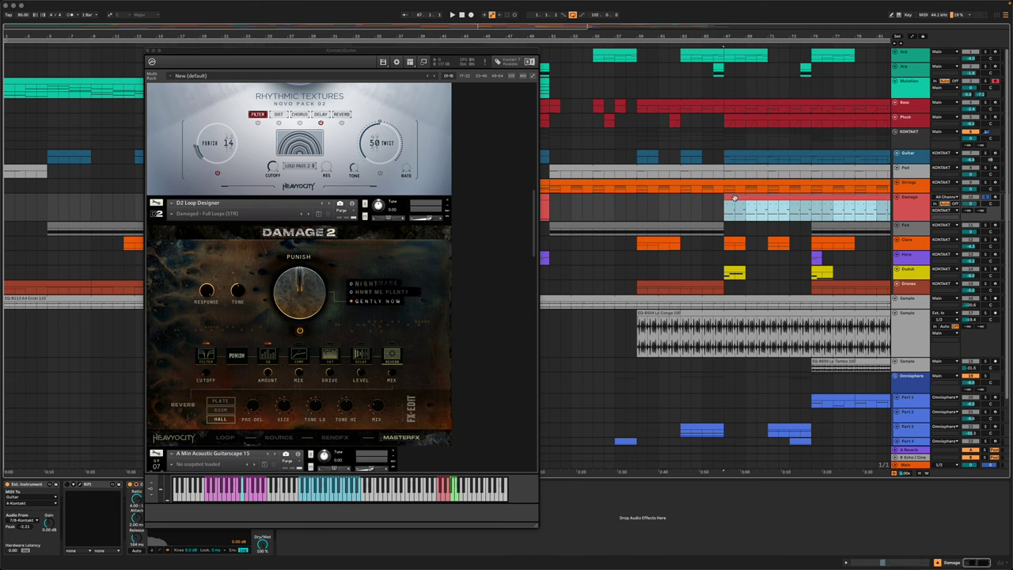
double_click(735, 197)
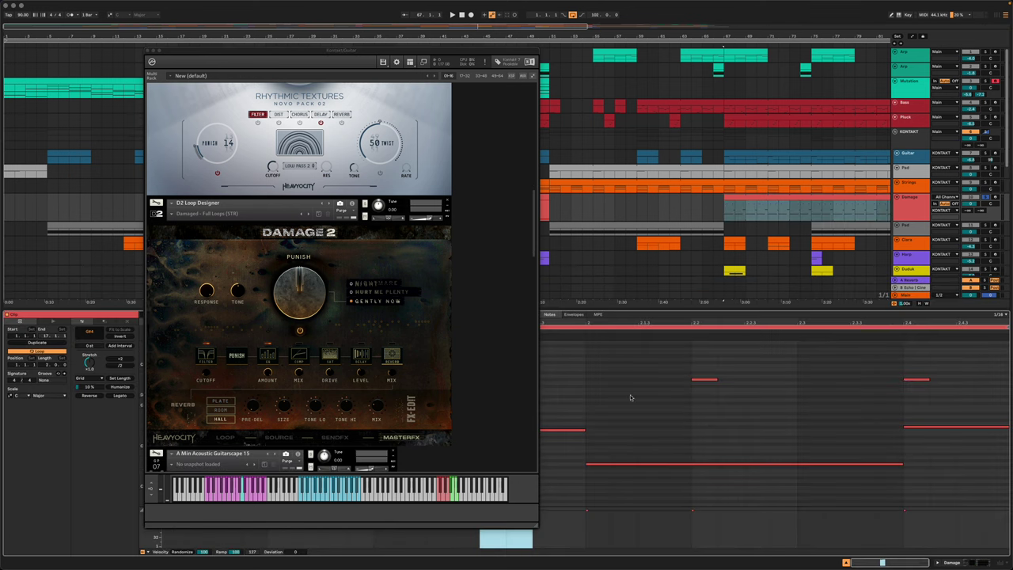
drag(500, 51, 44, 63)
click(159, 465)
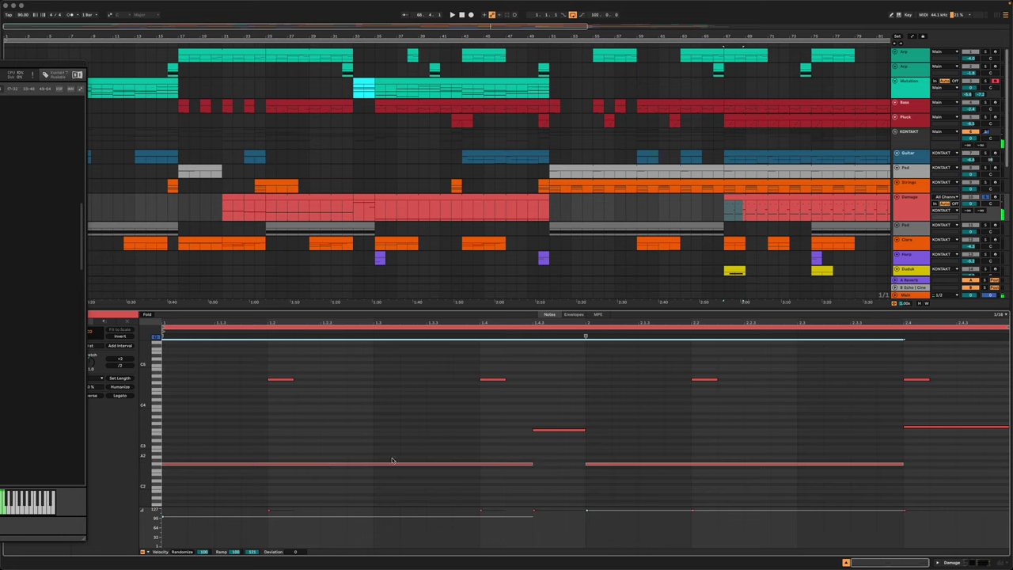
drag(484, 425, 526, 433)
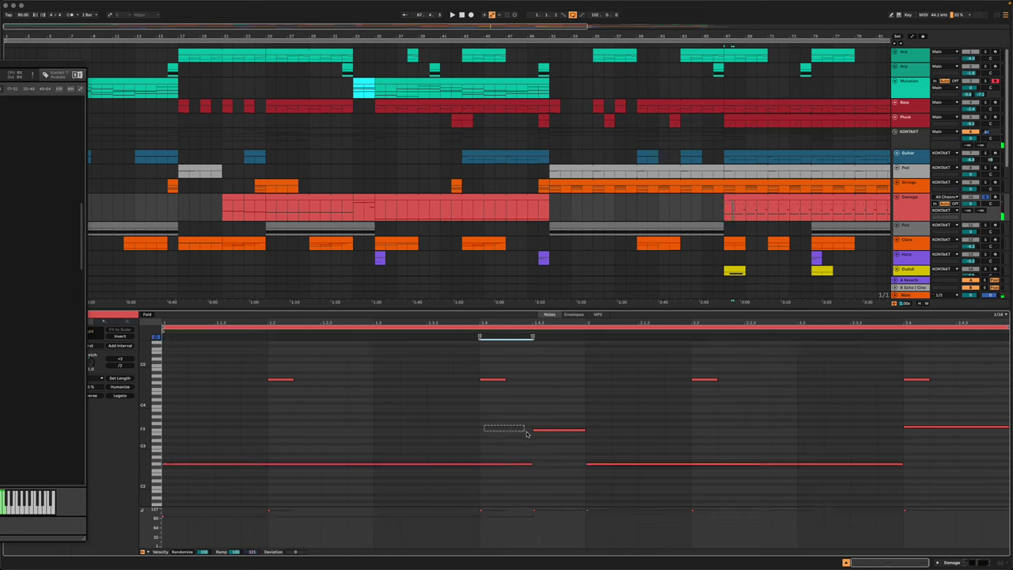
click(159, 431)
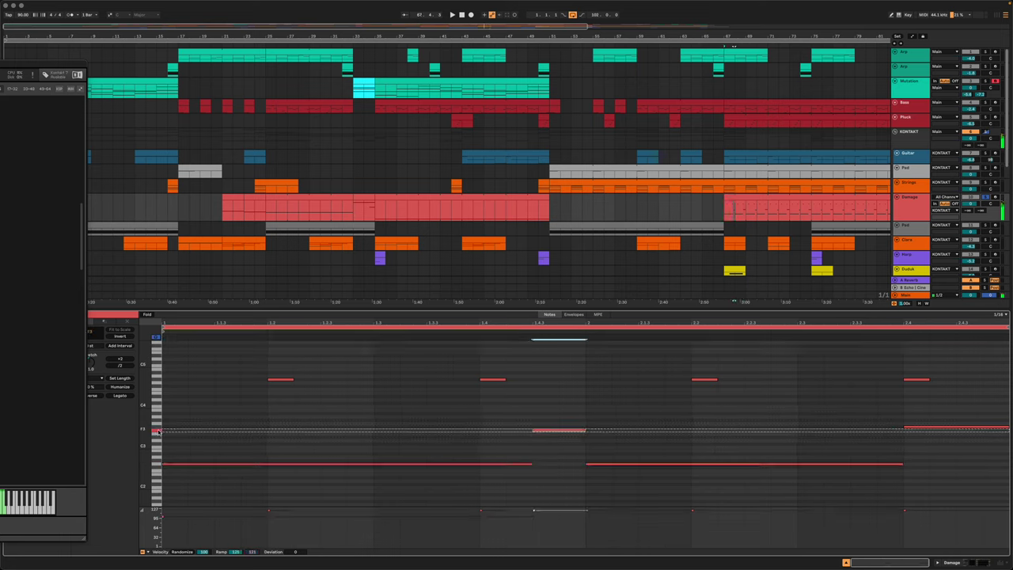
click(159, 380)
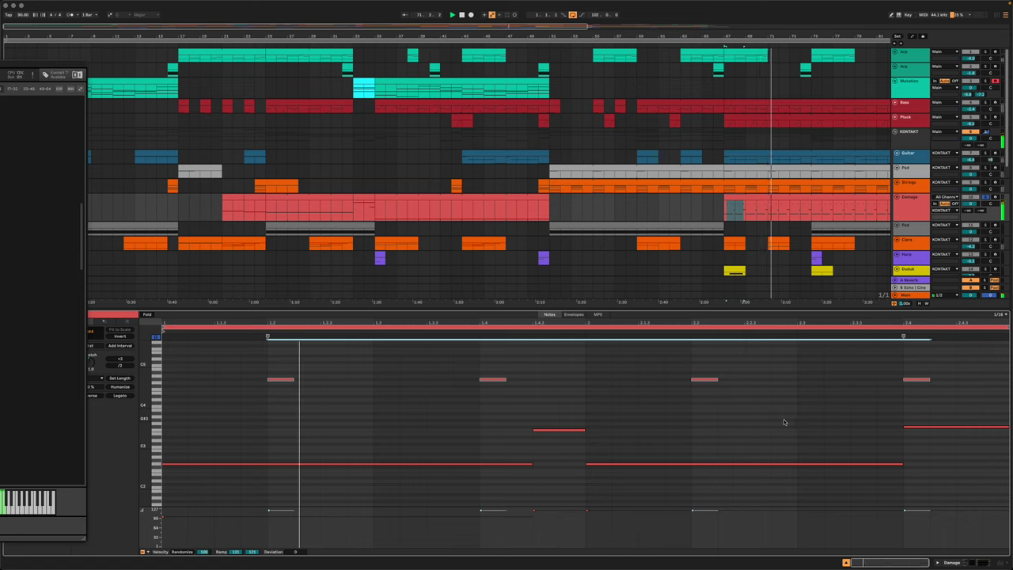
- Unsolo the Damage track and play its clip from bar 67 in the full mix
click(986, 198)
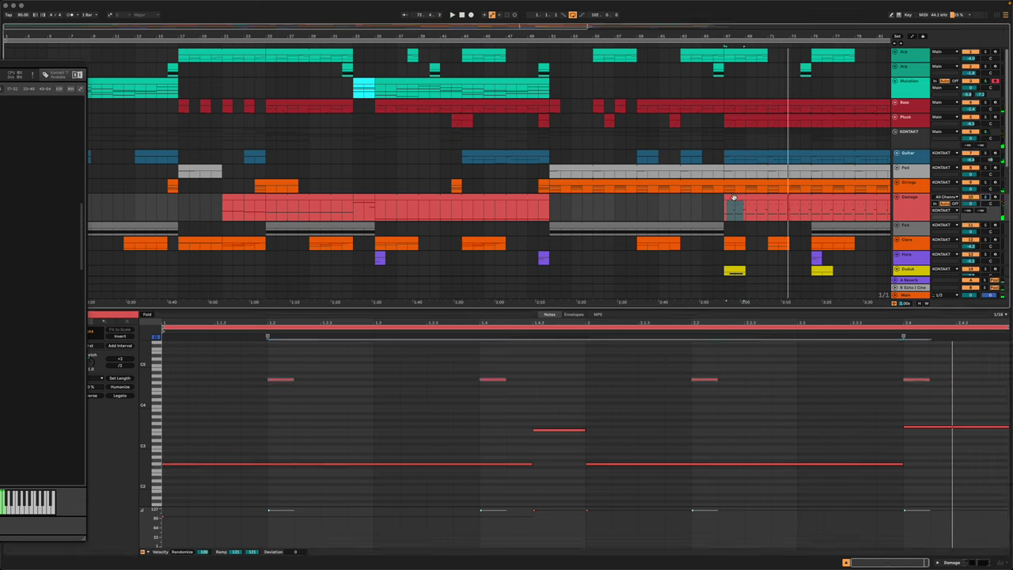
click(733, 198)
key(space)
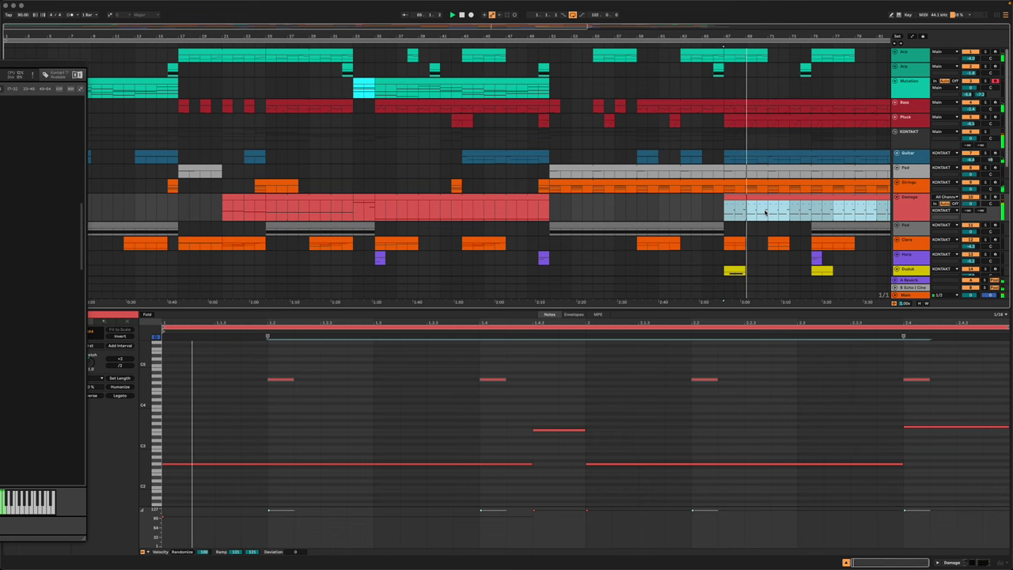
scroll(758, 209, down, 3)
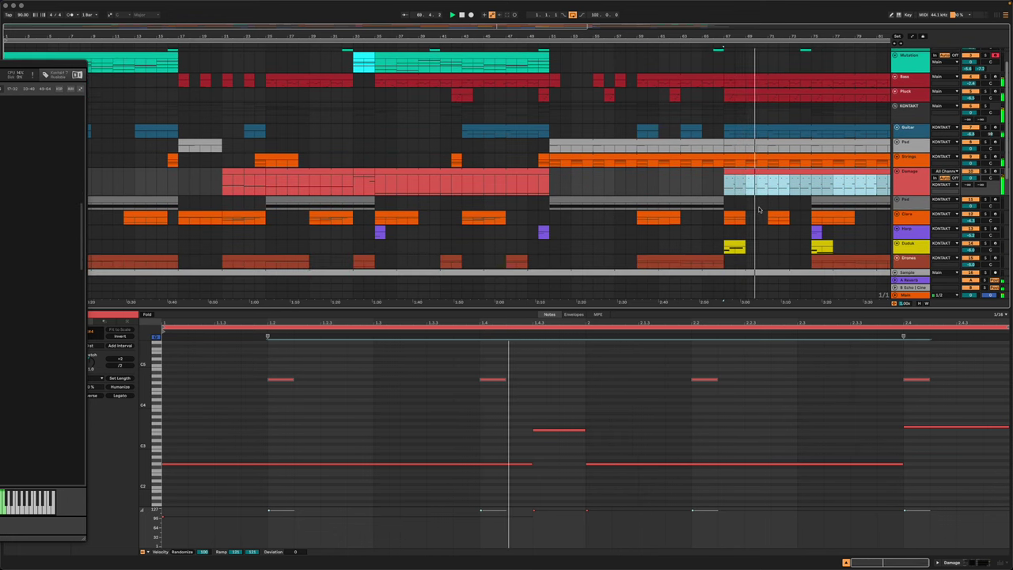
scroll(758, 208, down, 1)
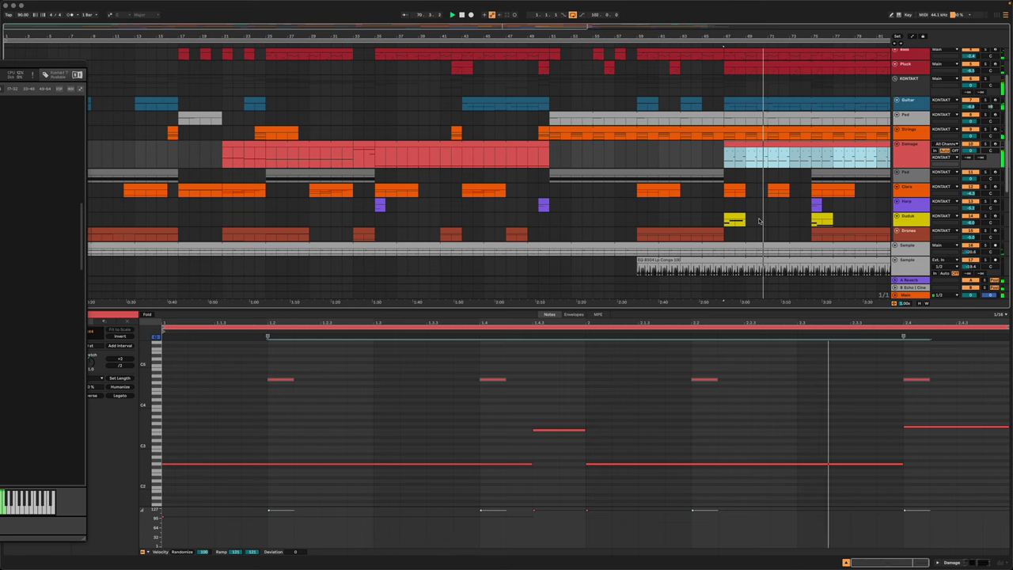
- Solo the orange vocal track, play its clip at bar 67, and view the Ethera Gold Vocal Phrases patch in Kontakt
drag(43, 64, 446, 57)
click(779, 186)
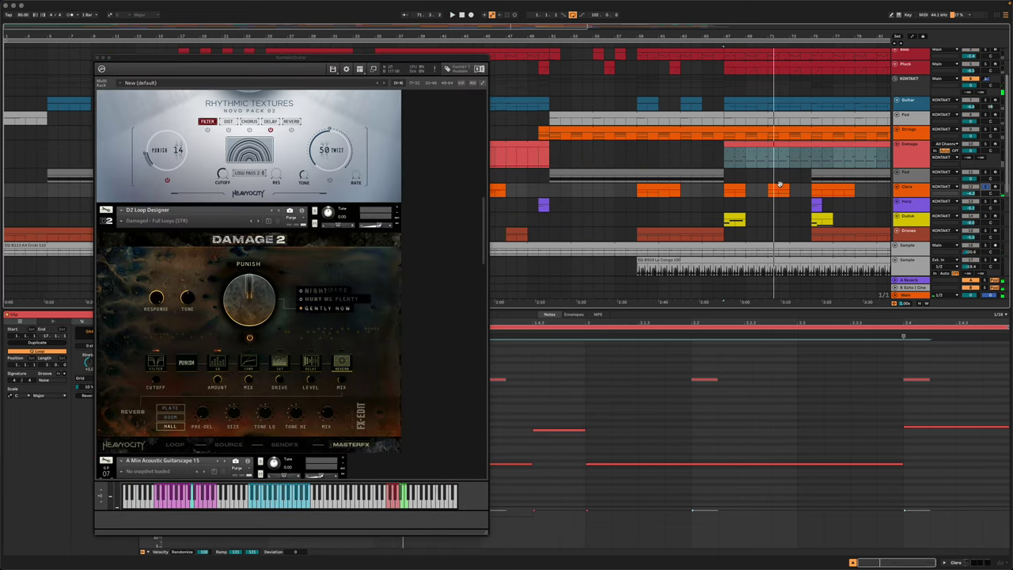
click(738, 186)
scroll(336, 319, down, 10)
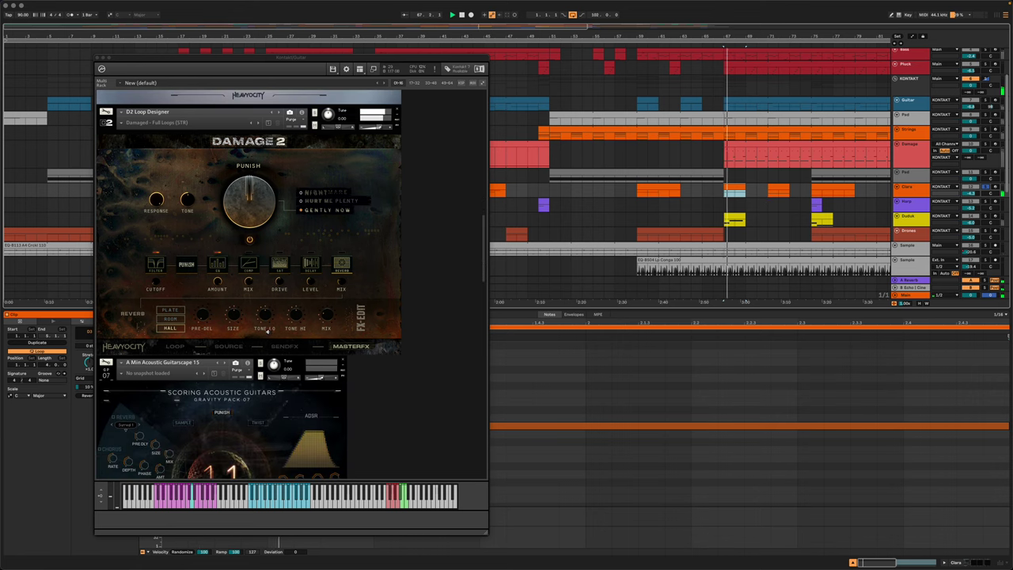
scroll(336, 318, down, 3)
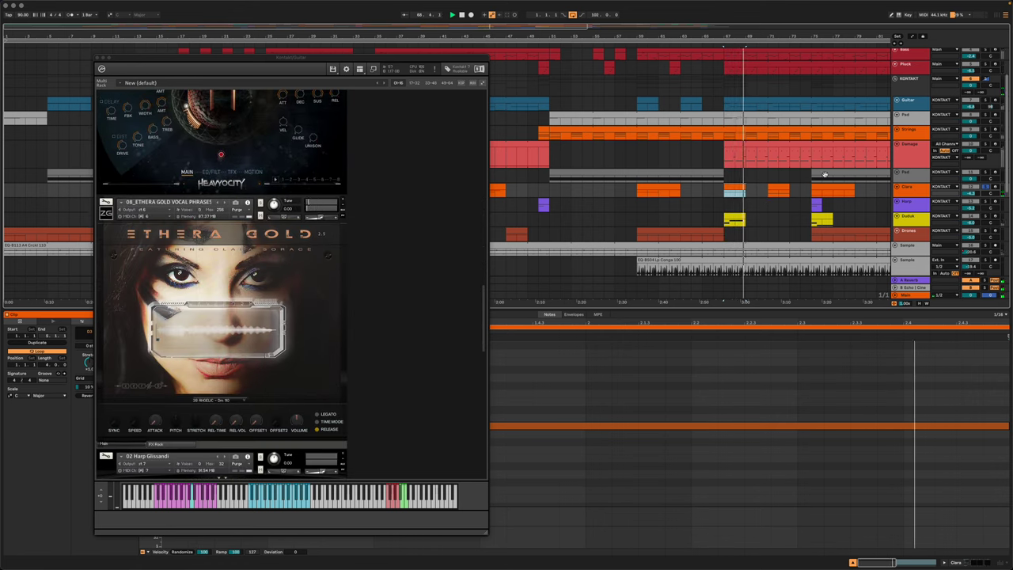
- Play the orange vocal track's clips at bars 71, 75 and 83, and move the Kontakt window off the middle clips
click(788, 190)
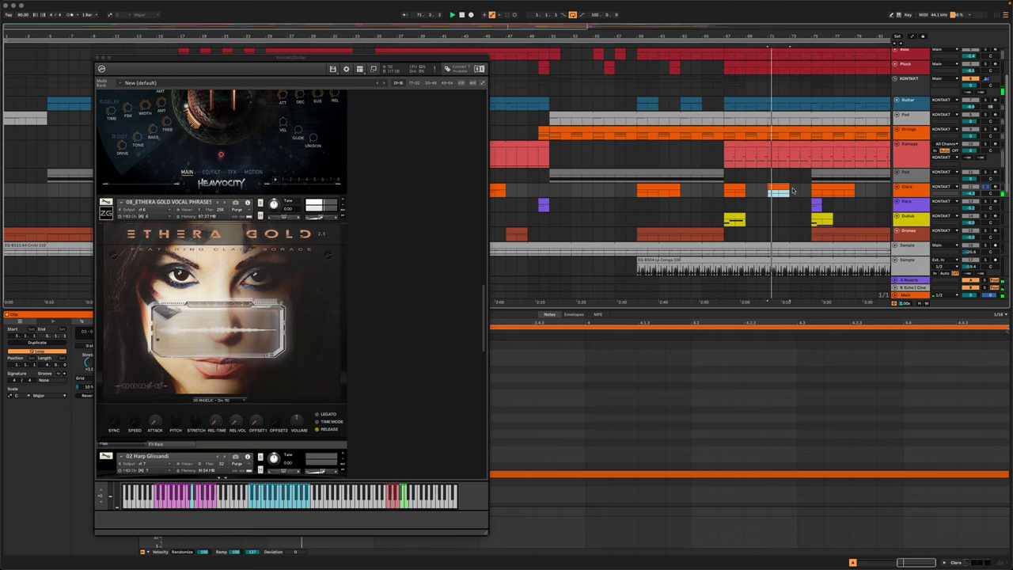
click(791, 190)
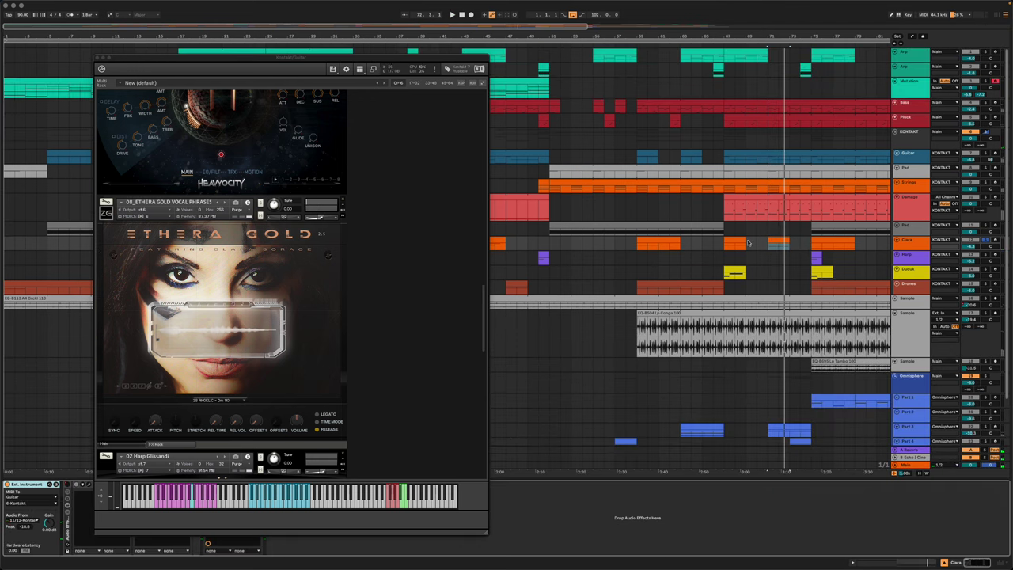
click(818, 241)
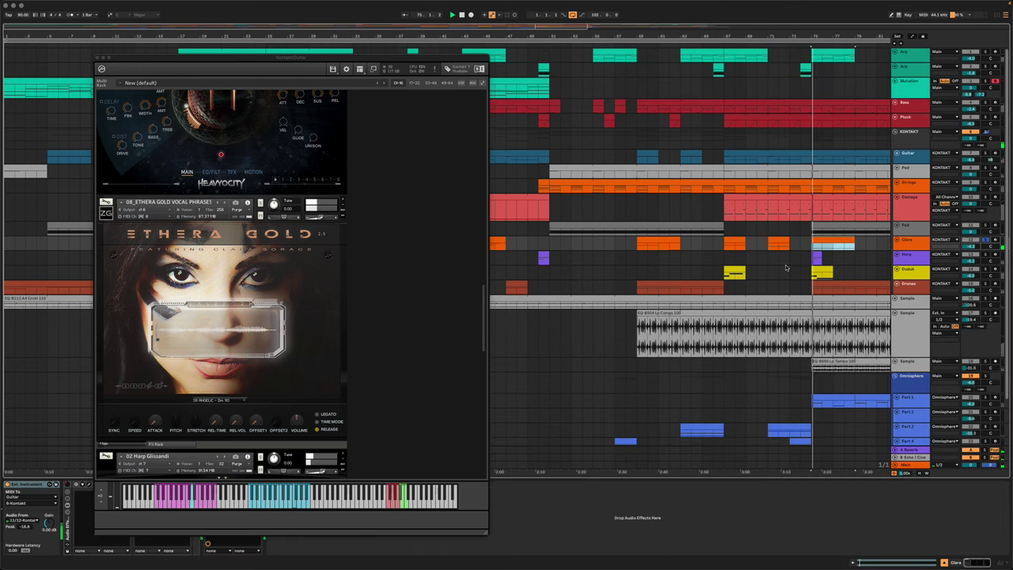
click(451, 60)
drag(451, 60, 597, 32)
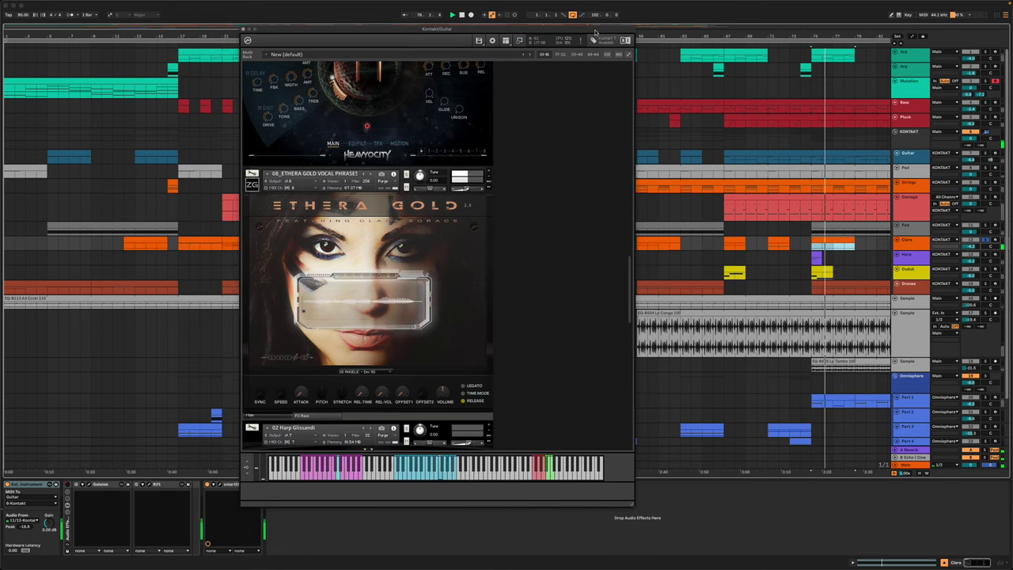
scroll(744, 198, down, 3)
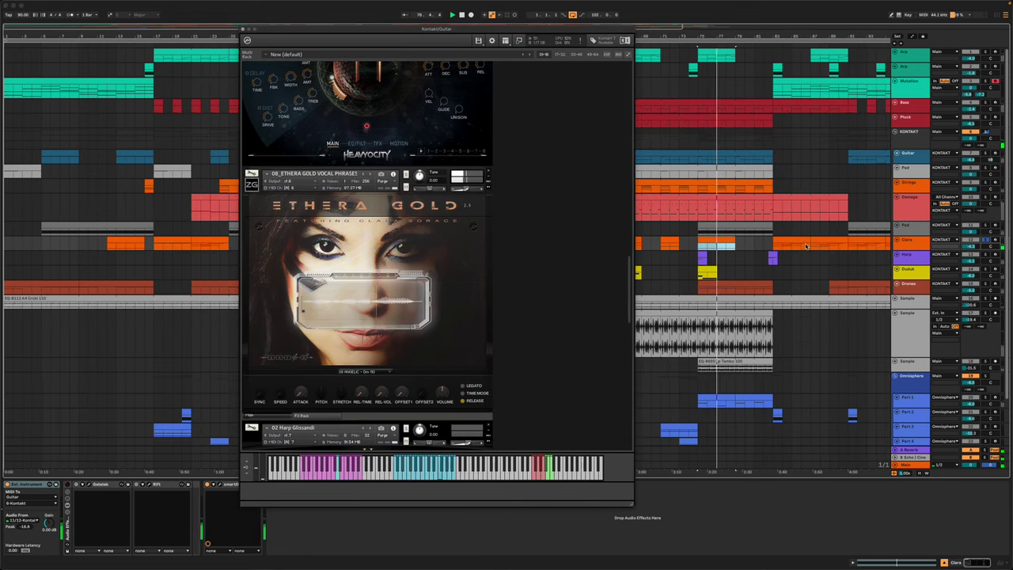
click(791, 241)
key(space)
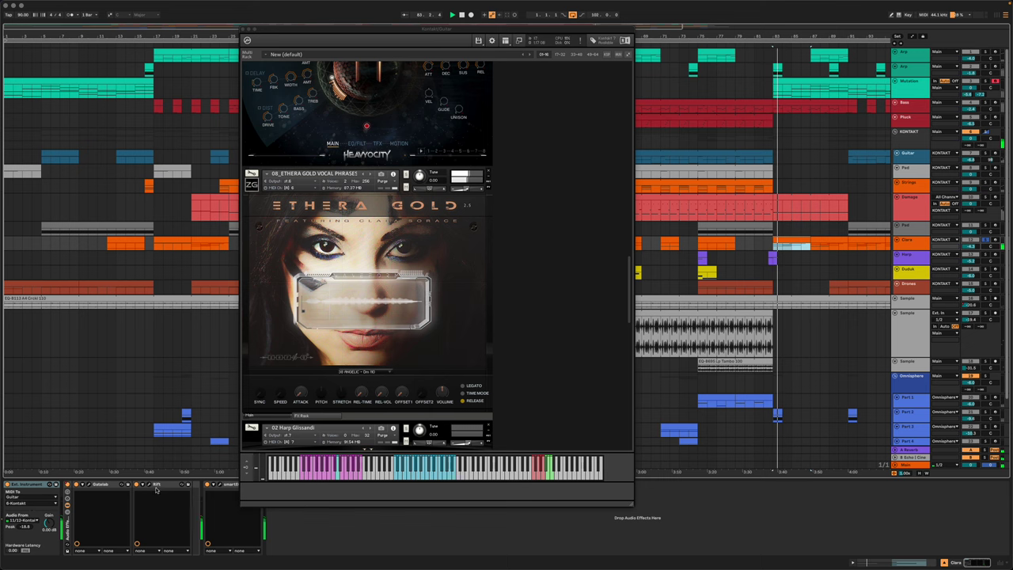
- Open the vocal track's Gatelab effect and position its window to show the gating pattern
click(89, 484)
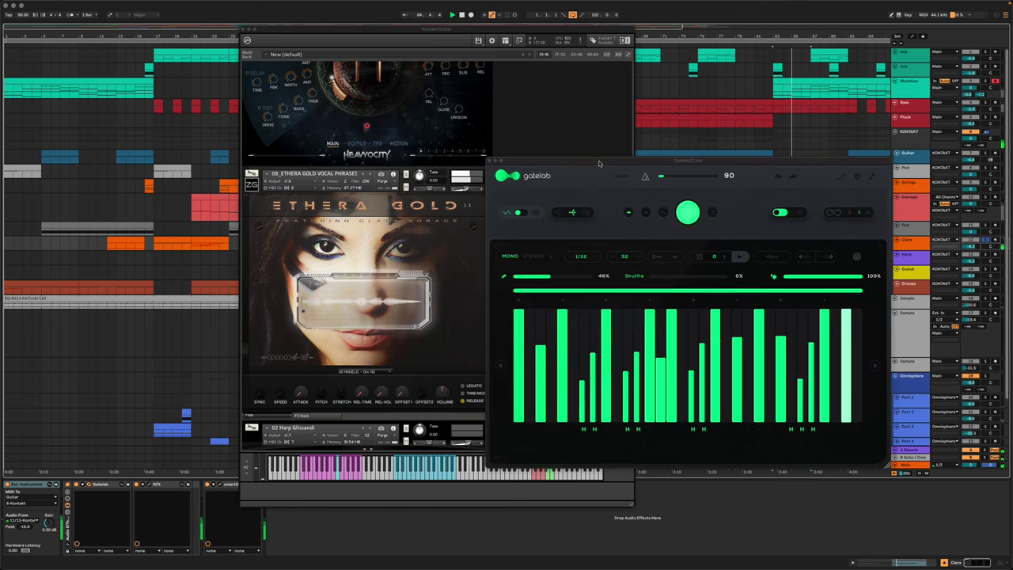
drag(596, 163, 533, 191)
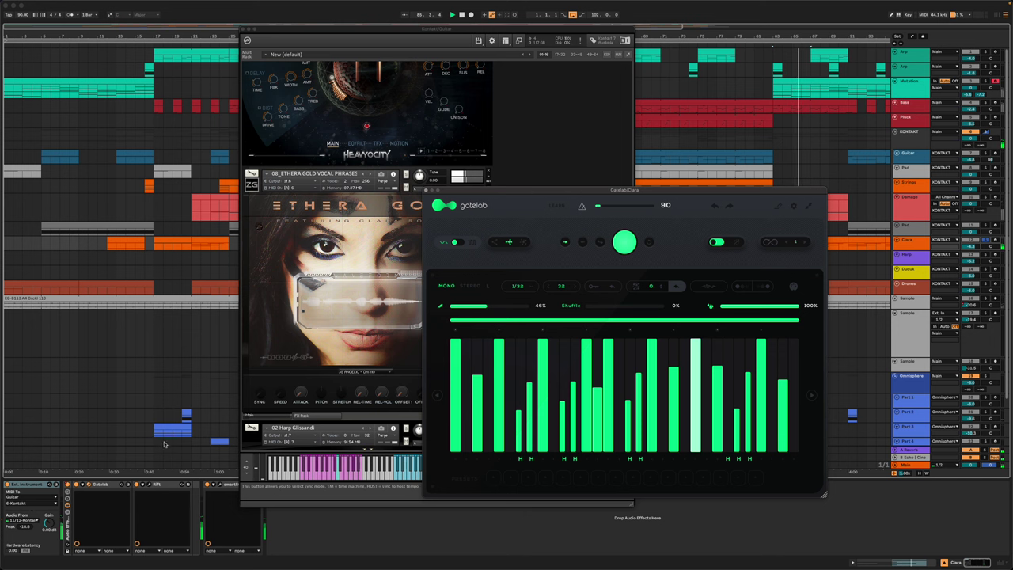
drag(796, 190, 716, 130)
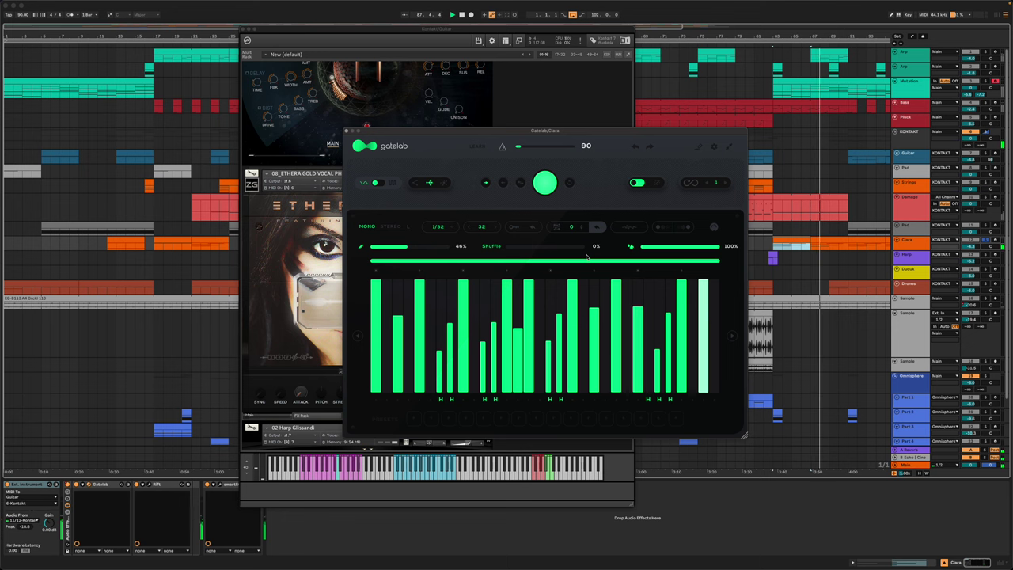
- View the vocal track's Rift and smart:EQ 3 effects, and close all its effect windows
click(150, 485)
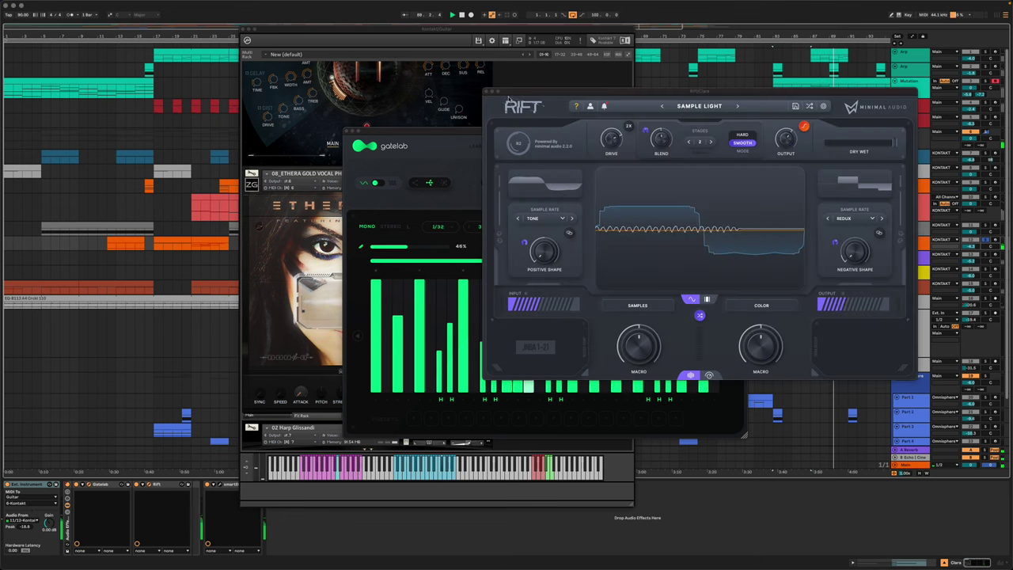
click(488, 92)
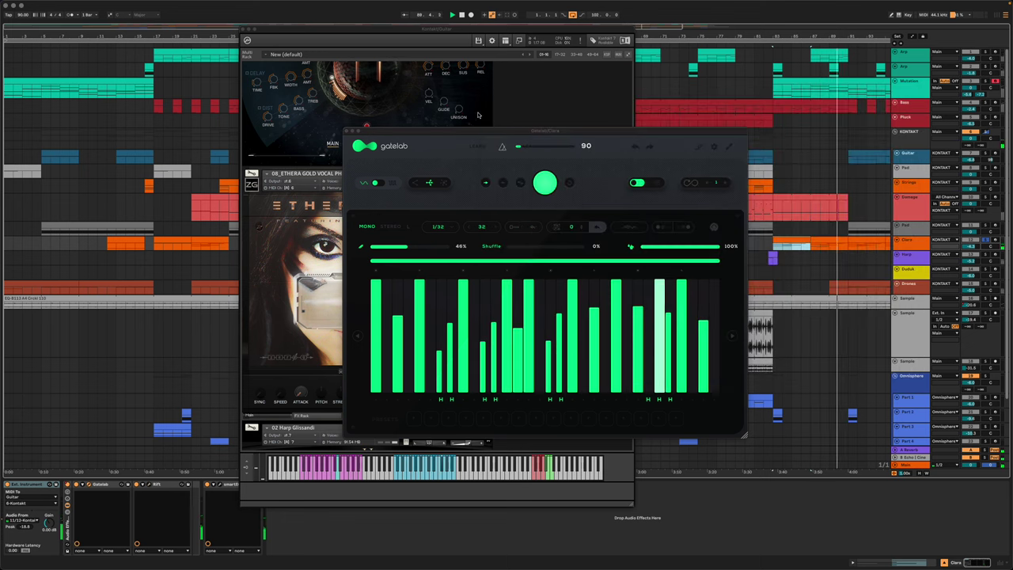
click(220, 485)
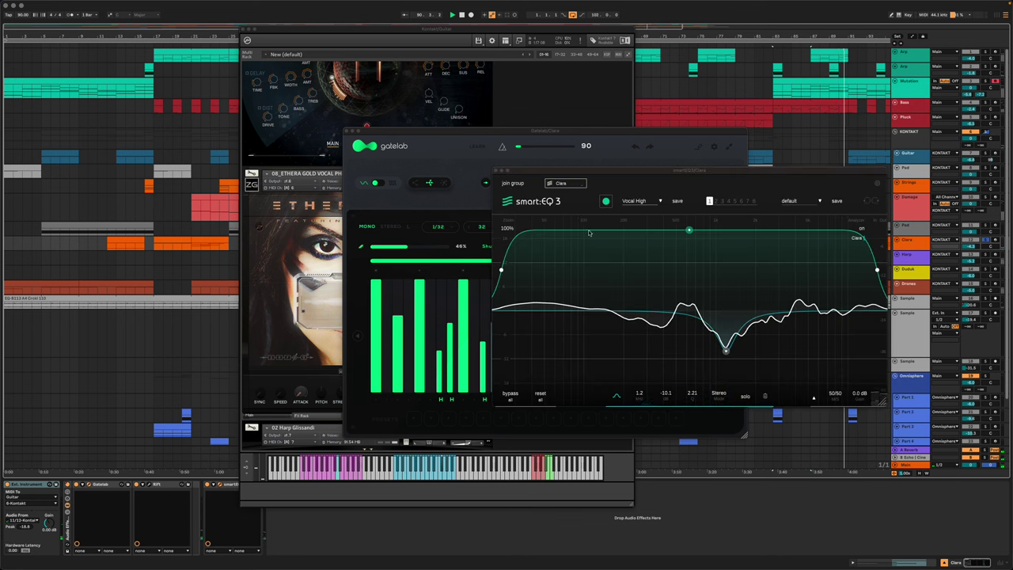
click(495, 171)
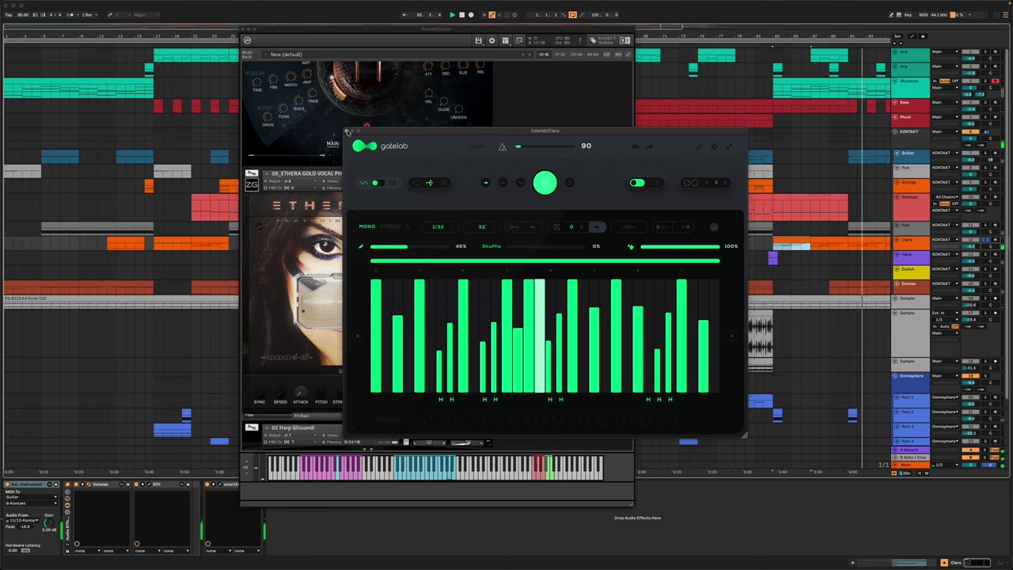
click(347, 131)
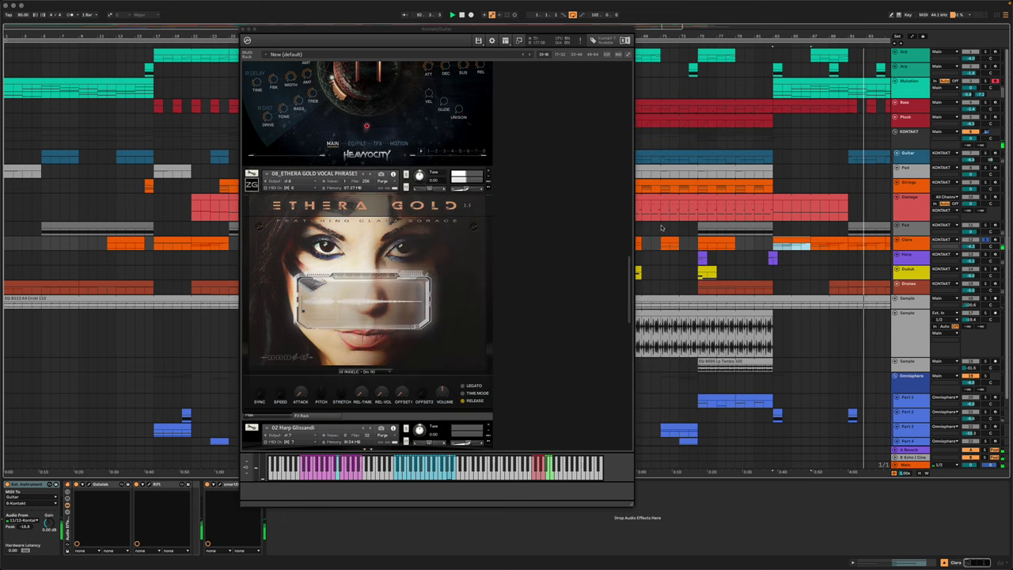
- Solo the Harp track, play its clips at bars 75 and 83, and view the 02 Harp Glissandi patch in Kontakt
key(space)
click(985, 255)
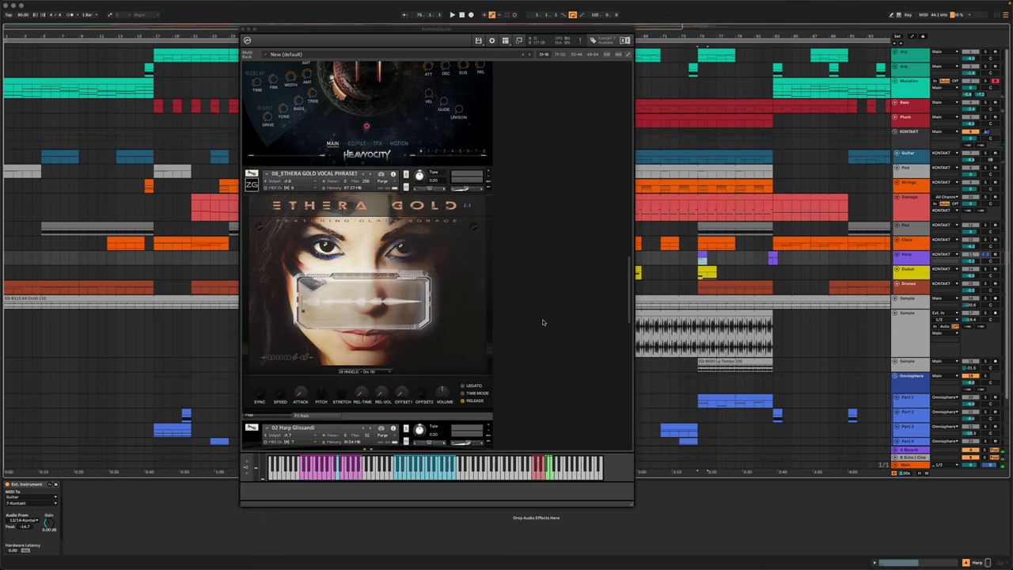
scroll(518, 322, down, 6)
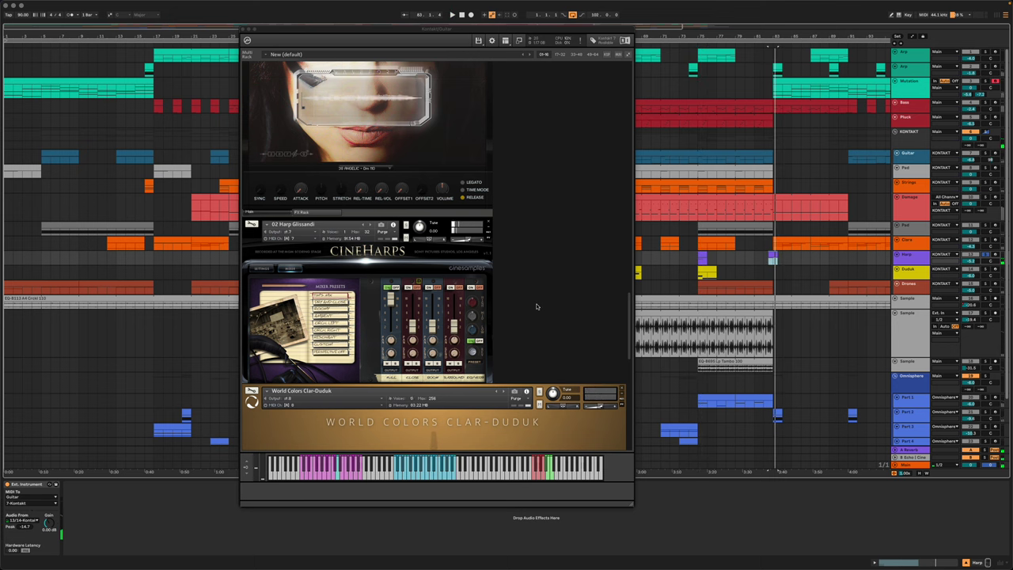
- Solo the Duduk track, play its clips at bars 67 and 75, and view the World Colors Clar-Duduk patch in Kontakt
scroll(536, 306, down, 3)
drag(608, 30, 523, 28)
click(633, 269)
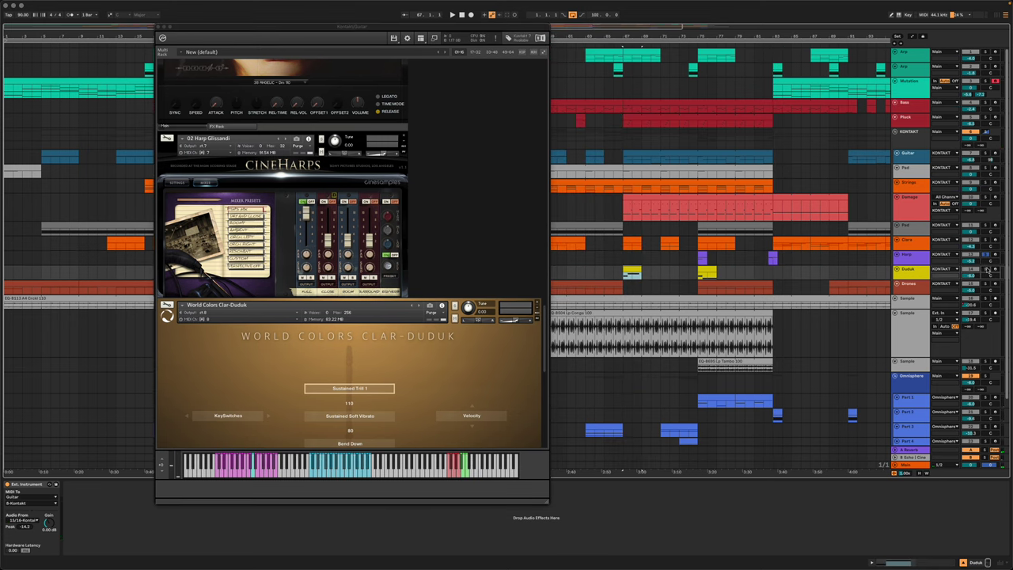
scroll(414, 318, down, 4)
key(space)
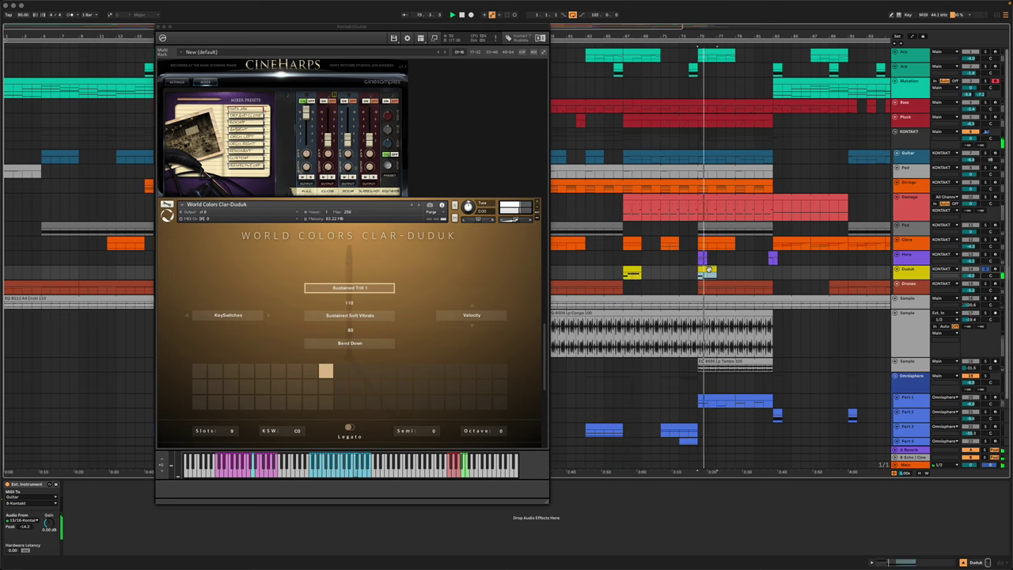
- Unsolo the Duduk track and play from bar 74 in the full mix
key(space)
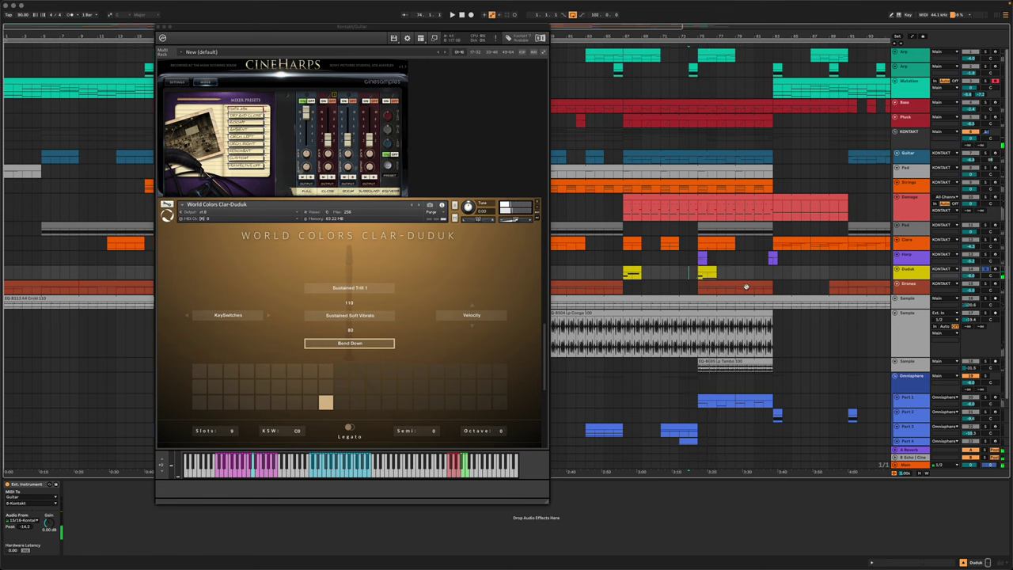
key(space)
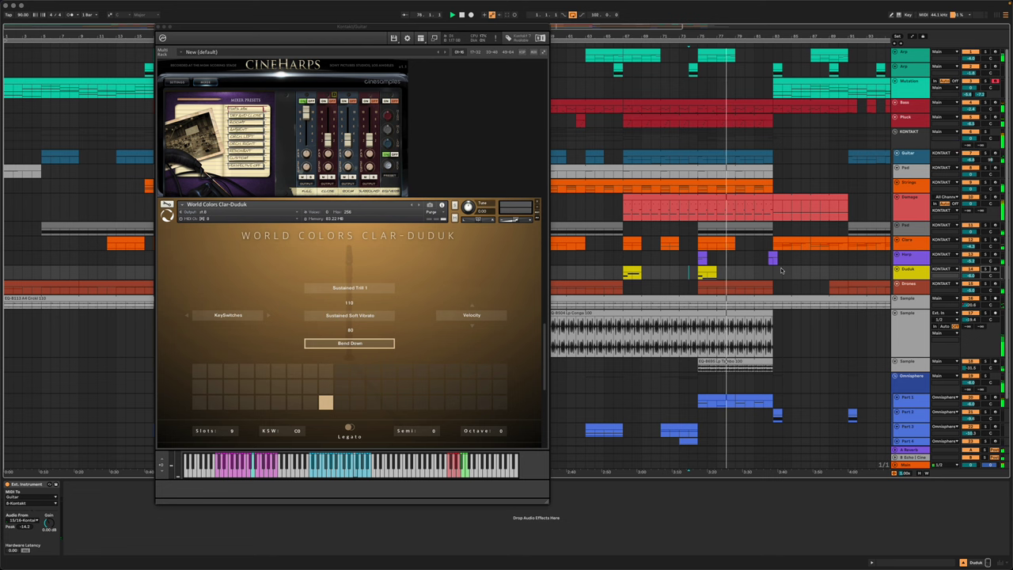
- Solo Omnisphere's Part 1 track, play its clip at bar 79, and view the Heavy Burden Drone patch in Omnisphere
scroll(780, 269, down, 3)
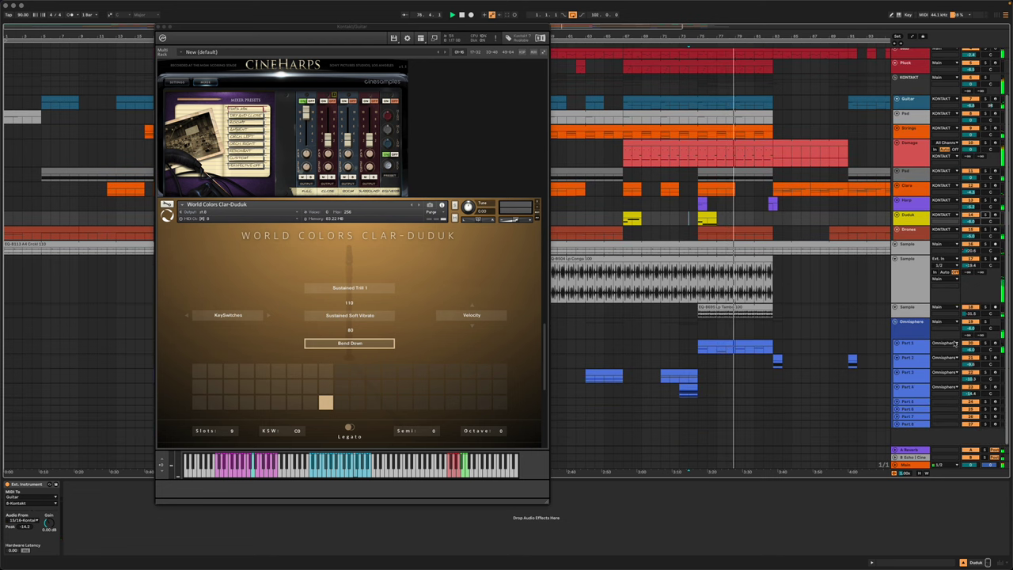
click(986, 342)
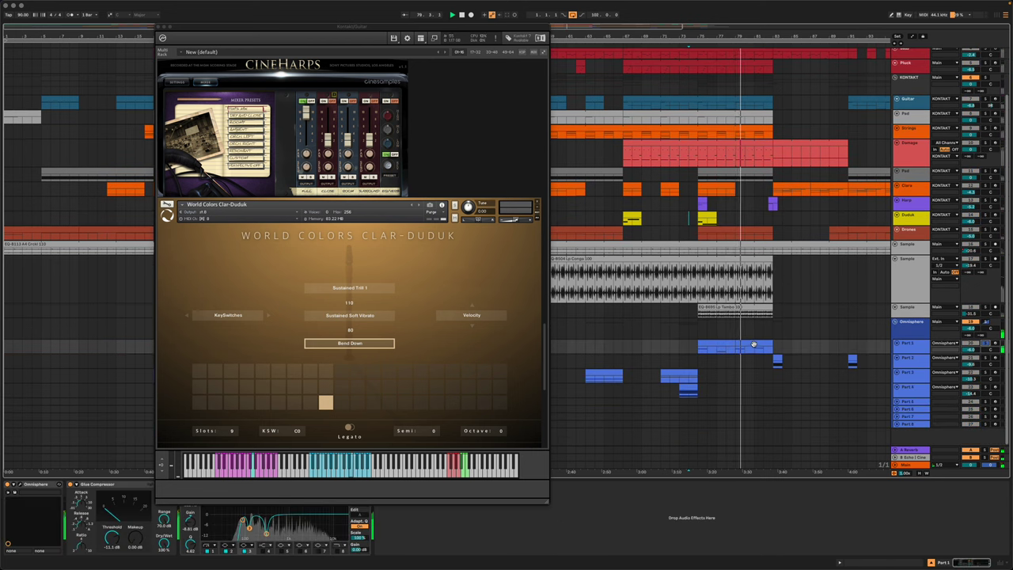
click(754, 345)
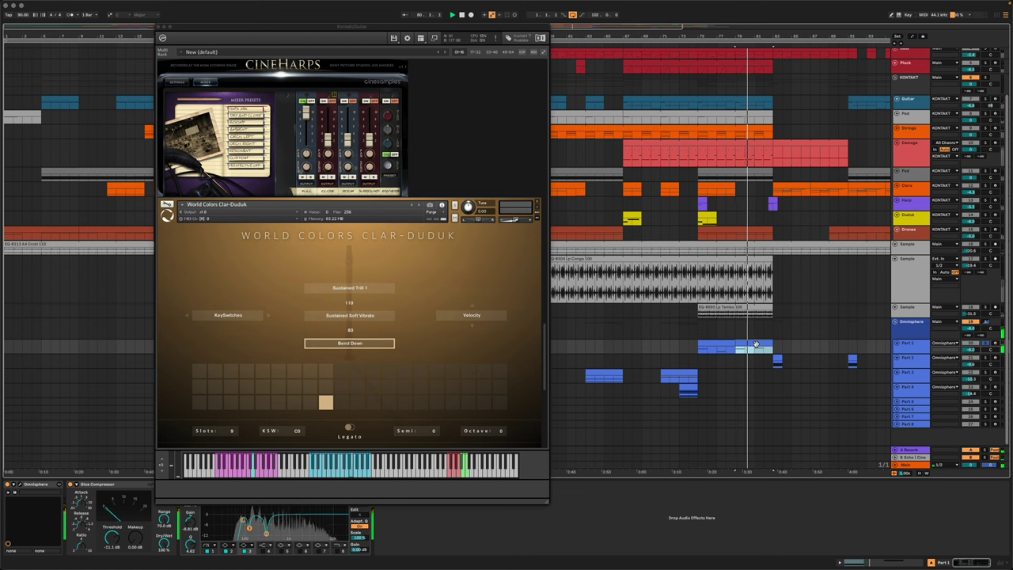
click(21, 485)
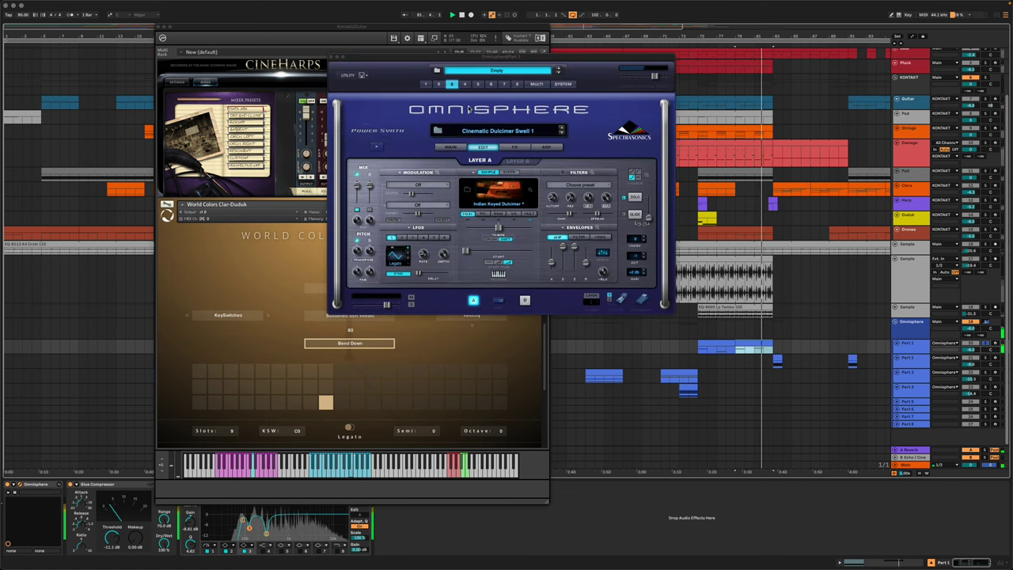
click(426, 85)
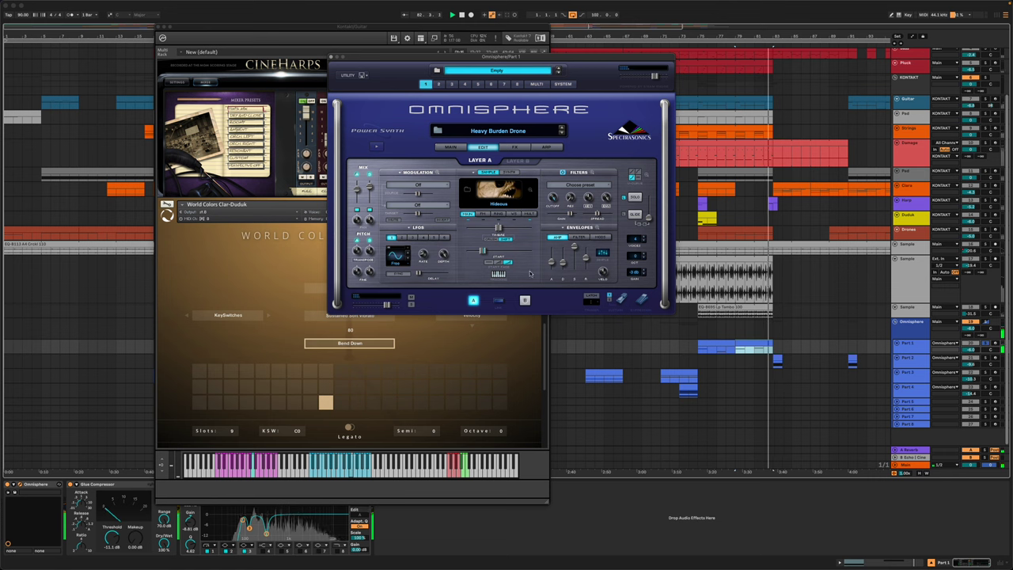
- Solo Omnisphere's Part 2 and Part 3 tracks in turn, and play Part 3's clips at bars 71 and 63
click(988, 361)
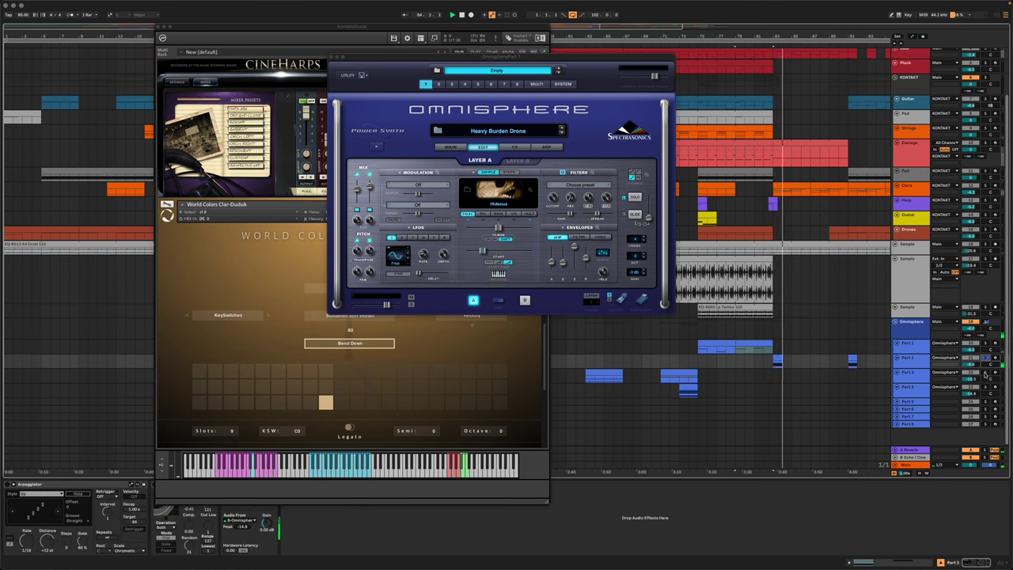
click(985, 374)
click(686, 371)
key(space)
key(space)
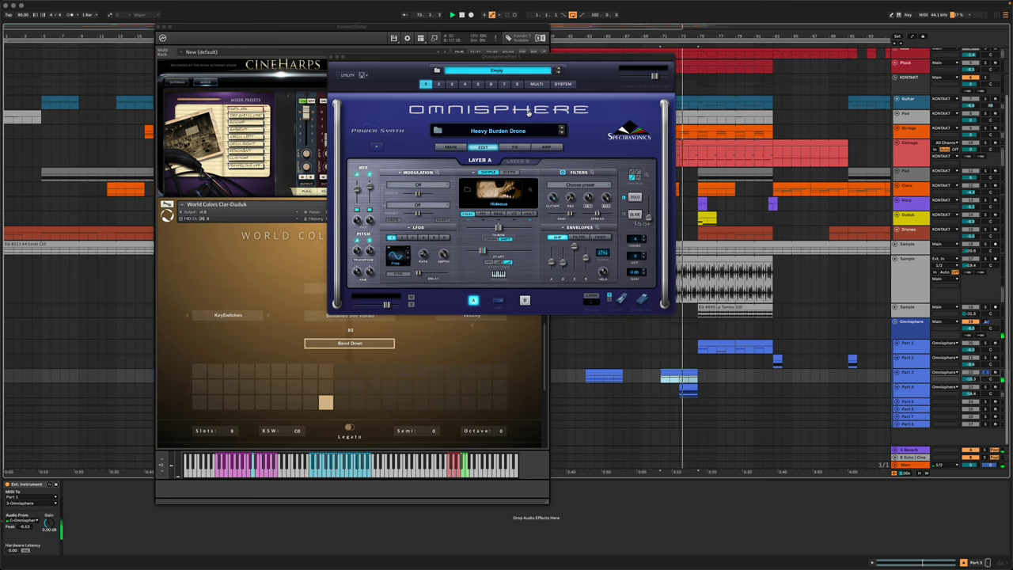
click(612, 375)
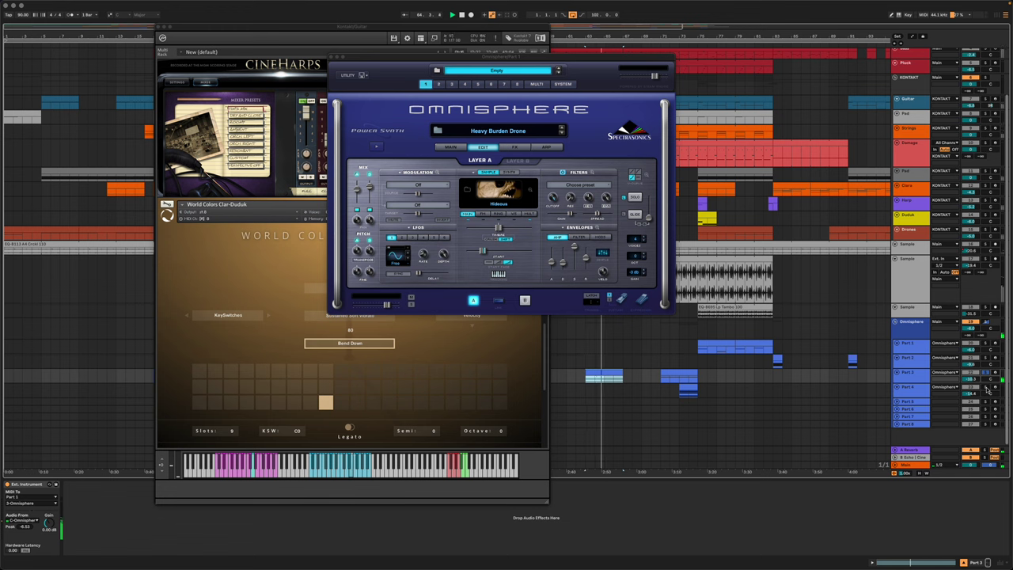
- Solo Omnisphere's Part 4 track, play its clip at bar 73, and unsolo it to hear the full mix
click(987, 391)
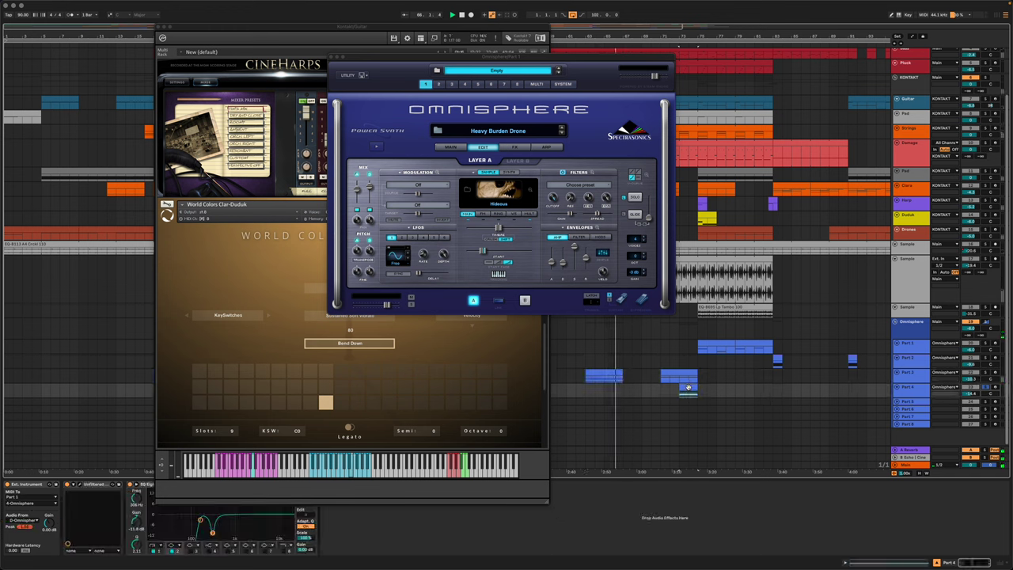
key(space)
key(space)
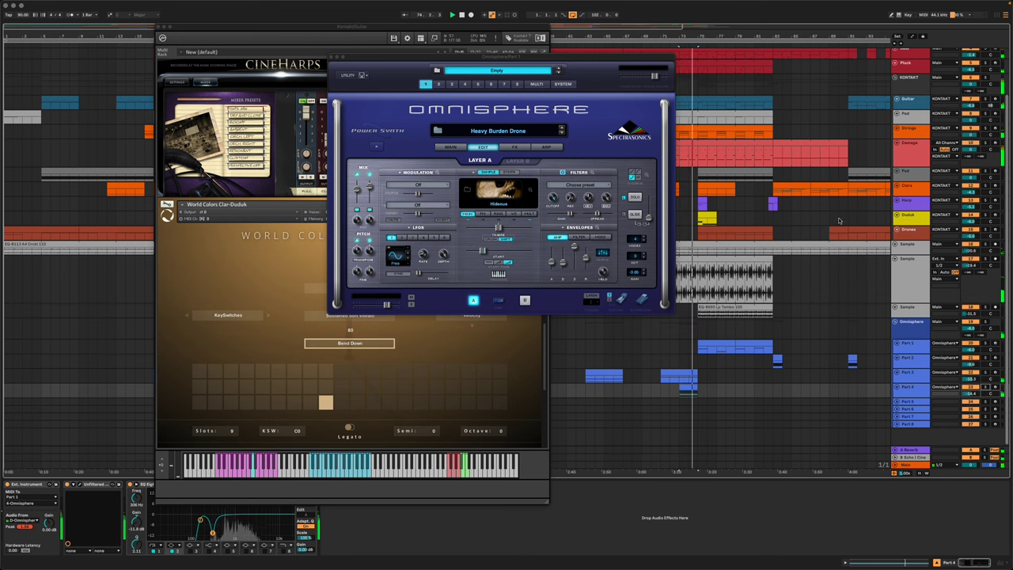
- Play the full mix from the vocal clip at bar 83, and close the Omnisphere and Kontakt windows to show the whole arrangement
click(798, 188)
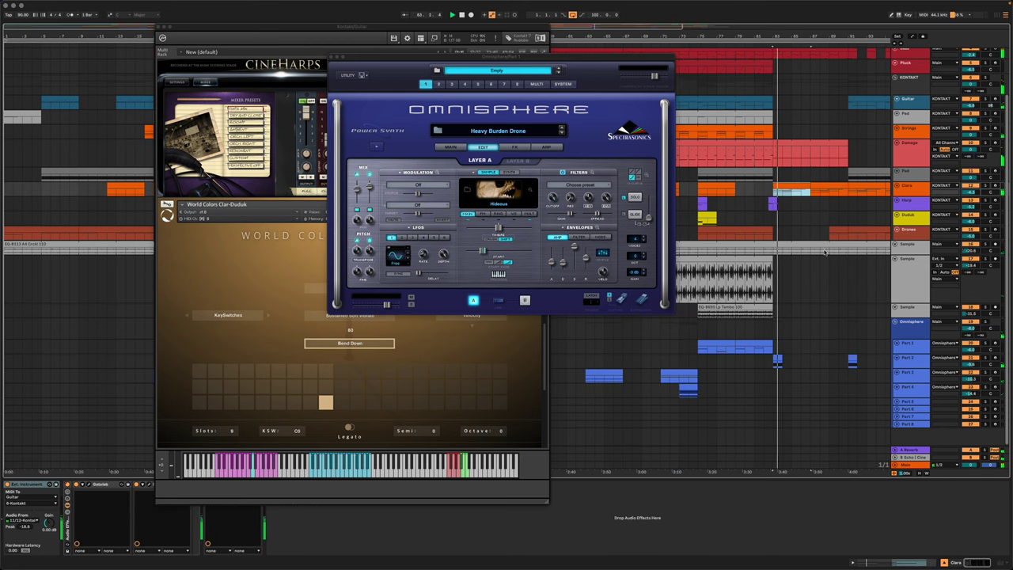
scroll(830, 233, down, 3)
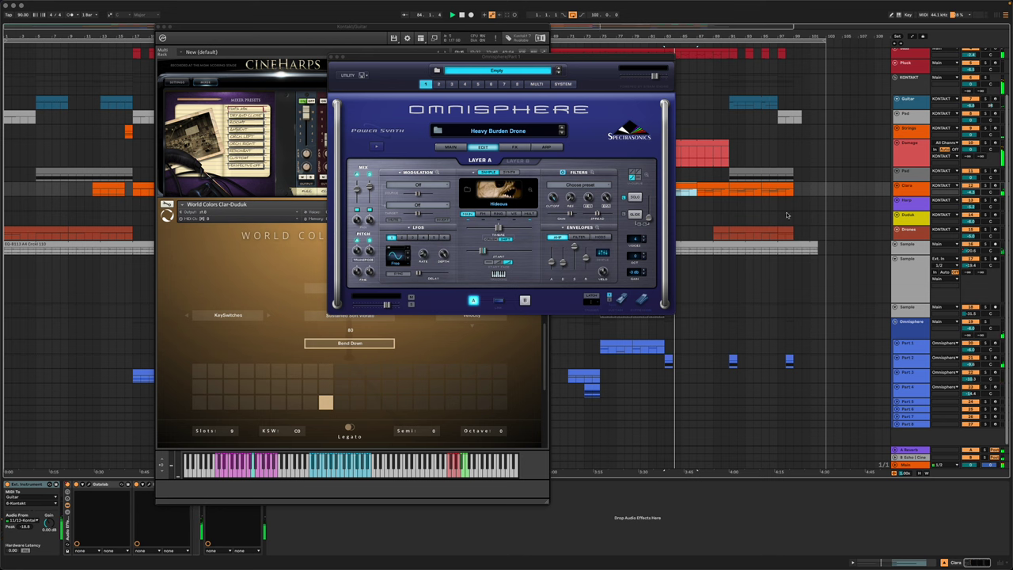
scroll(786, 214, up, 3)
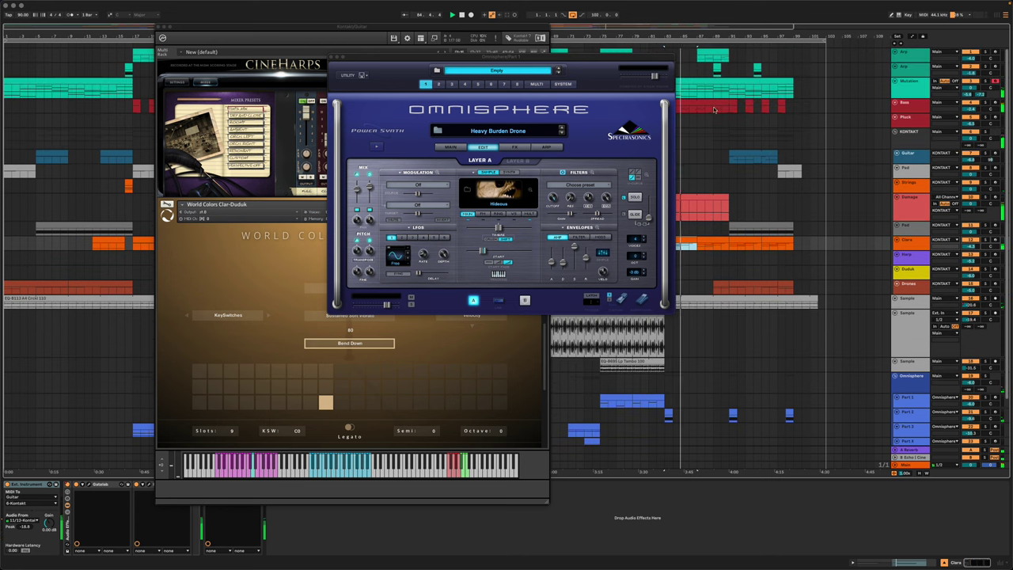
click(341, 62)
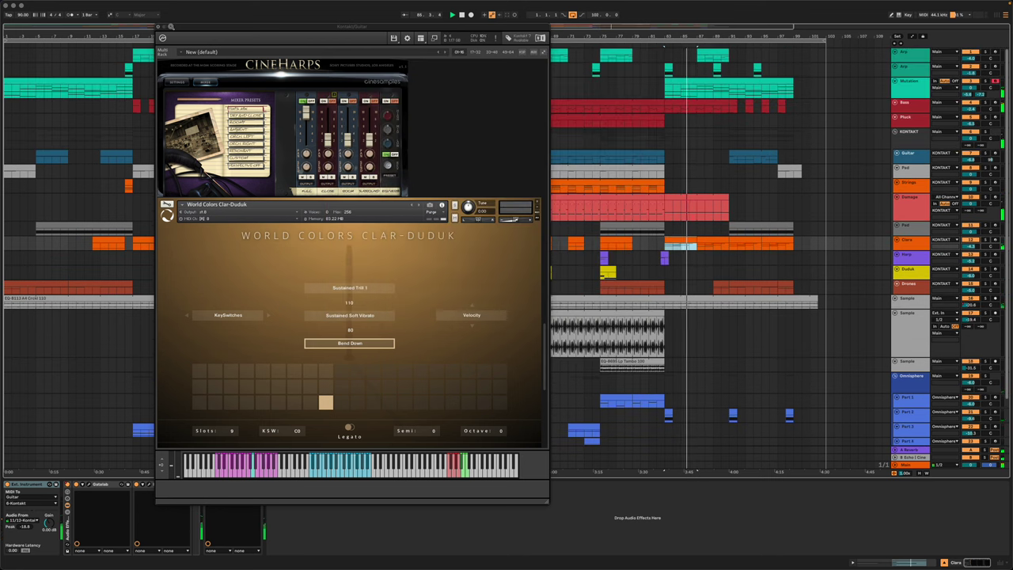
click(159, 27)
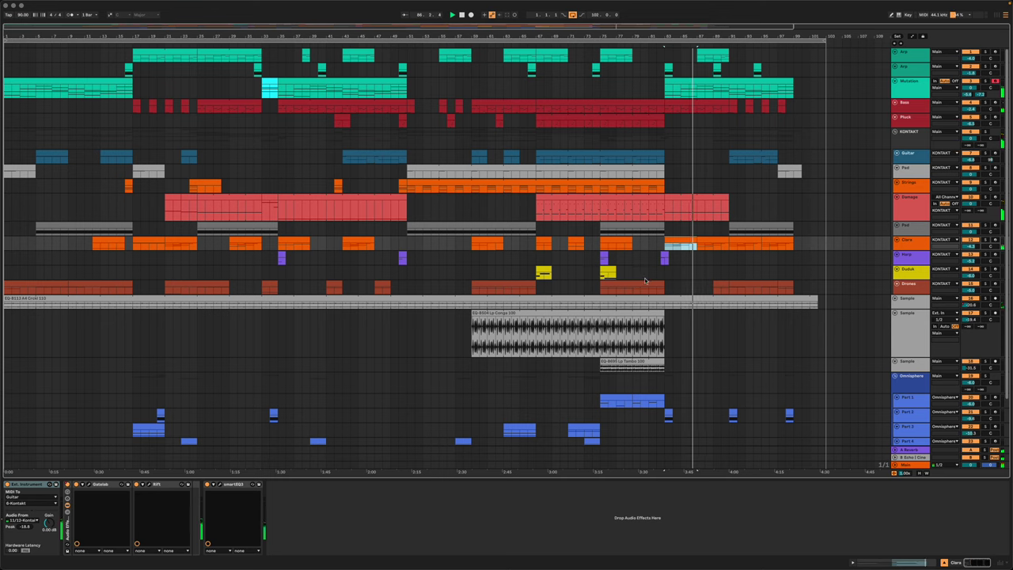